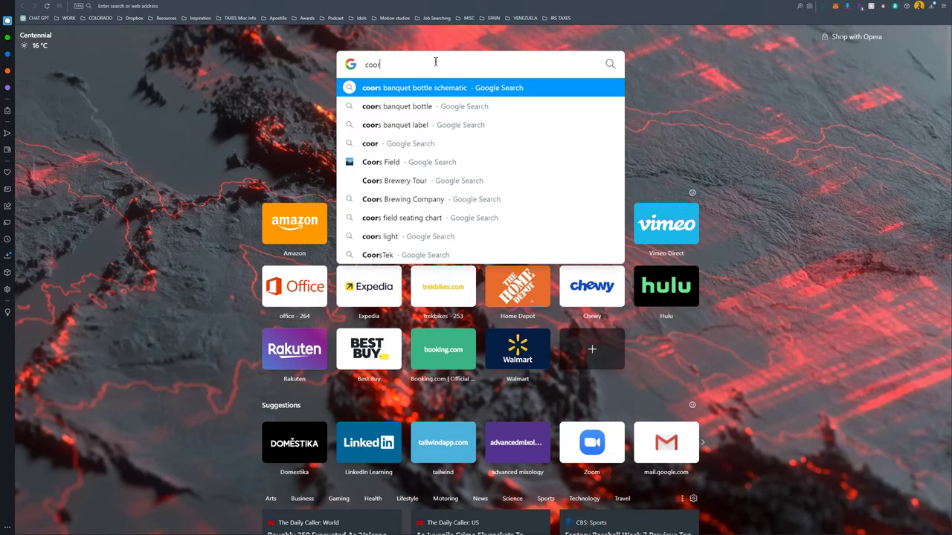
# Search Google Images for 'coors banquet bottle schematic' and open the Behance stubby bottle page
pyautogui.write('s banquet')
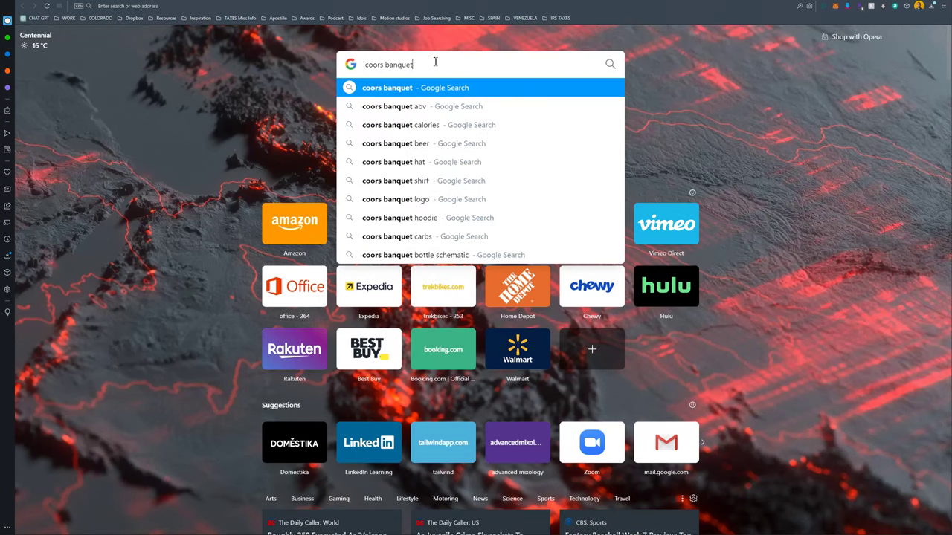
pyautogui.click(414, 254)
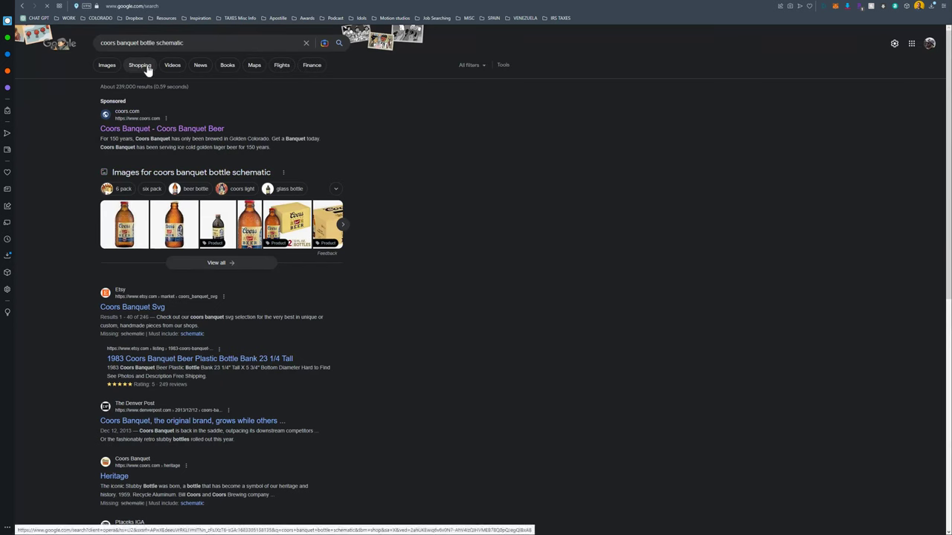
pyautogui.click(106, 65)
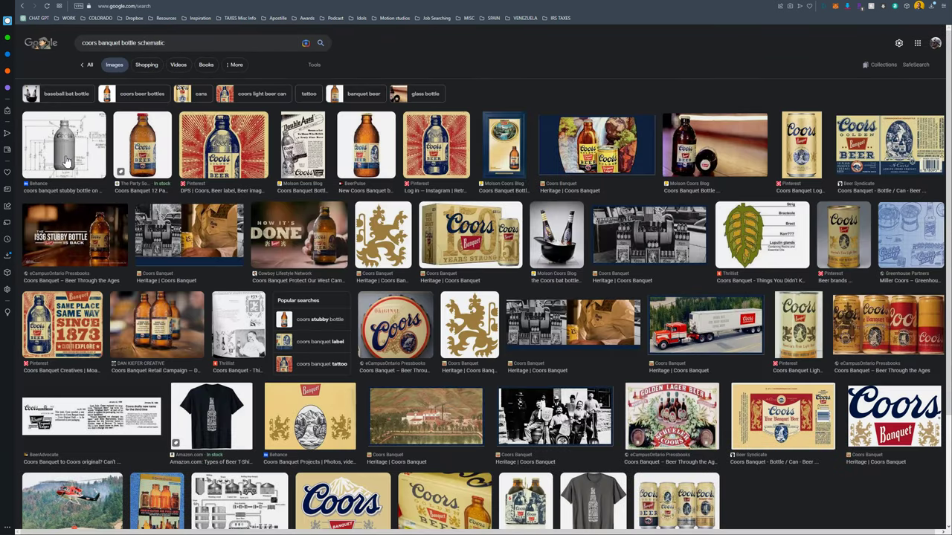
pyautogui.click(80, 149)
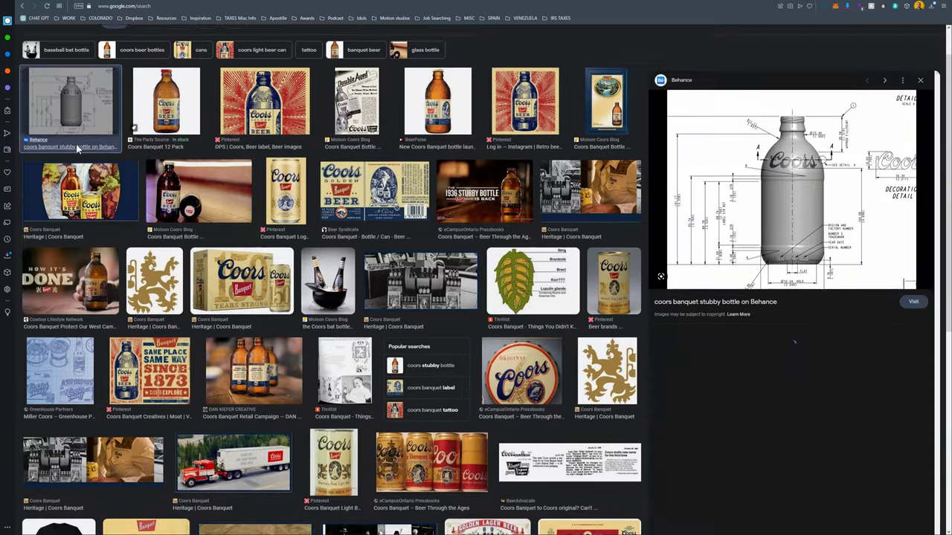
pyautogui.click(812, 174)
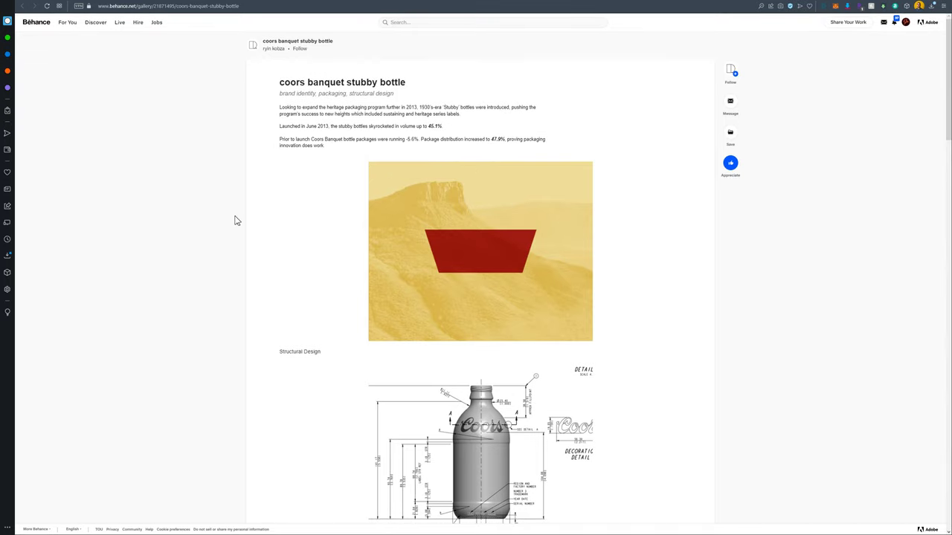
# Screenshot the enlarged Structural Design bottle drawing on the Behance page
pyautogui.scroll(-5, 289, 236)
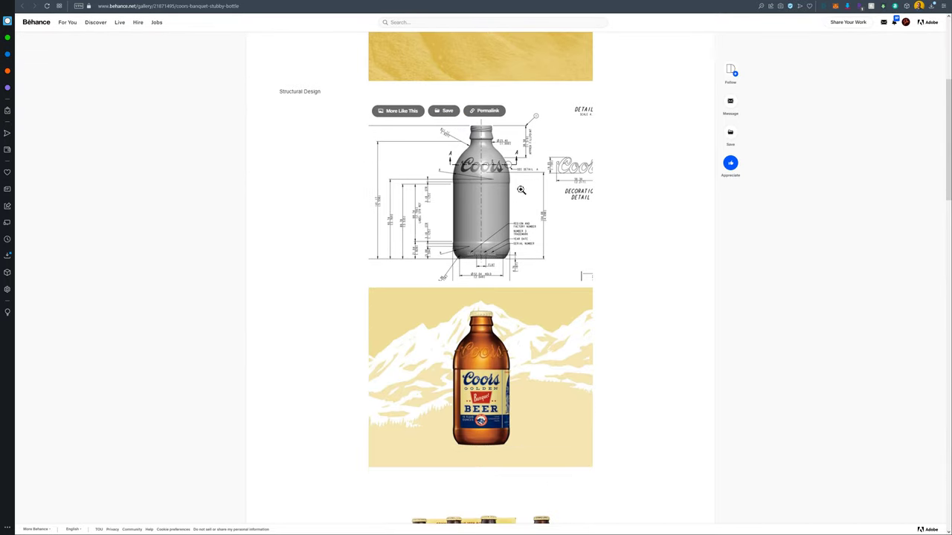
pyautogui.click(513, 185)
pyautogui.press('F1')
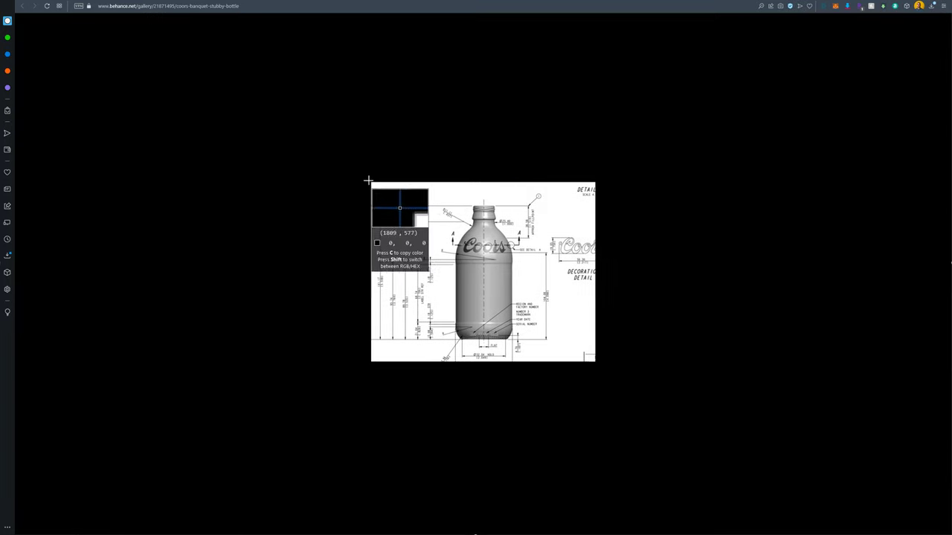
pyautogui.moveTo(370, 181)
pyautogui.mouseDown()
pyautogui.moveTo(528, 294)
pyautogui.moveTo(595, 362)
pyautogui.mouseUp()
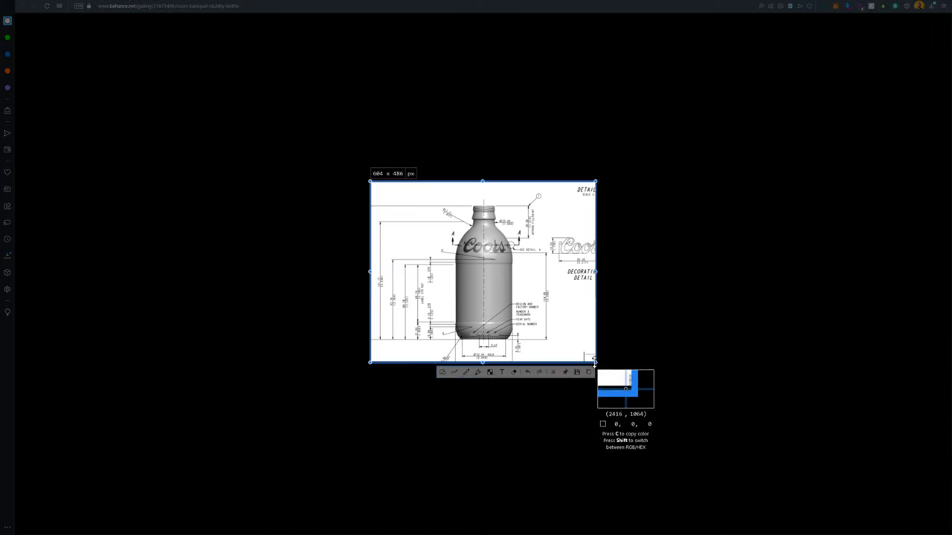
pyautogui.click(588, 372)
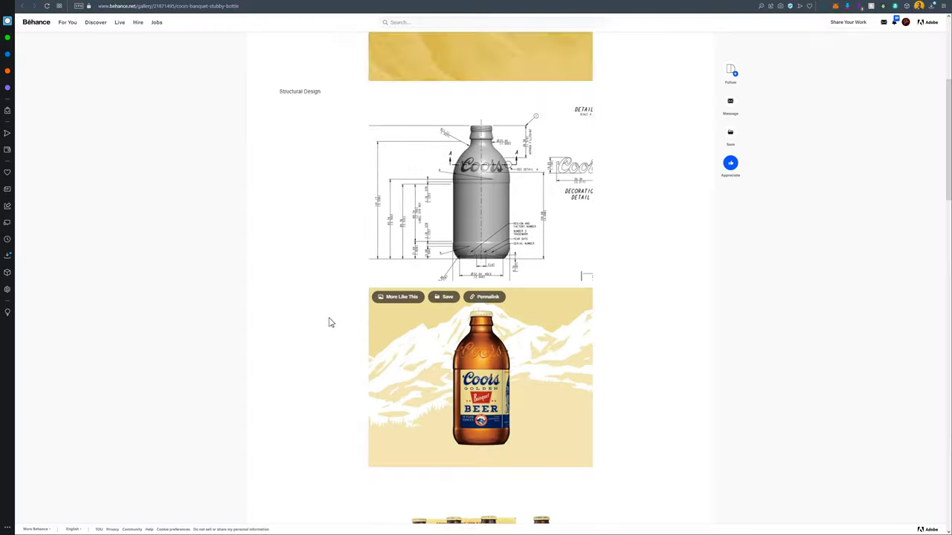
pyautogui.scroll(-6, 327, 323)
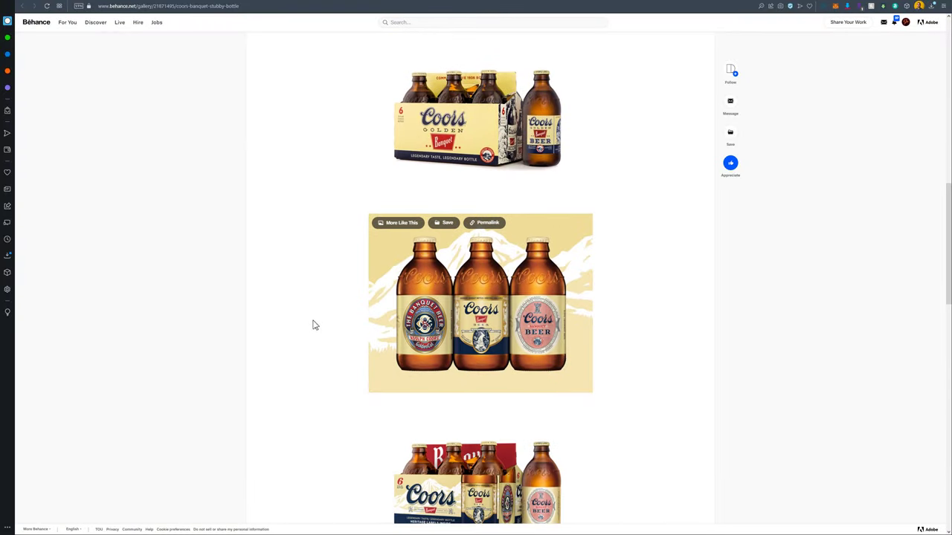
pyautogui.scroll(4, 315, 326)
pyautogui.scroll(-1, 318, 327)
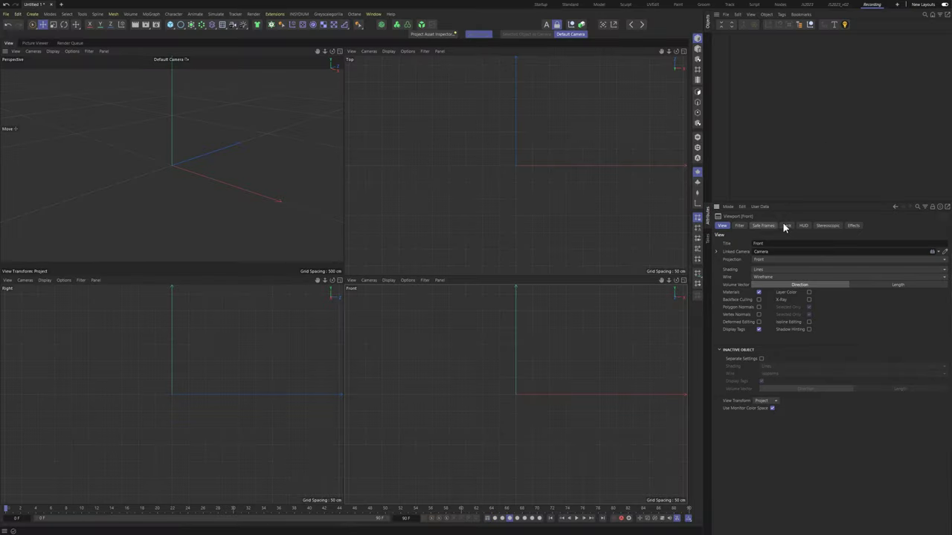
# Load the bottle drawing as a semi-transparent Front-view background image
pyautogui.hotkey('ctrl', 'o')
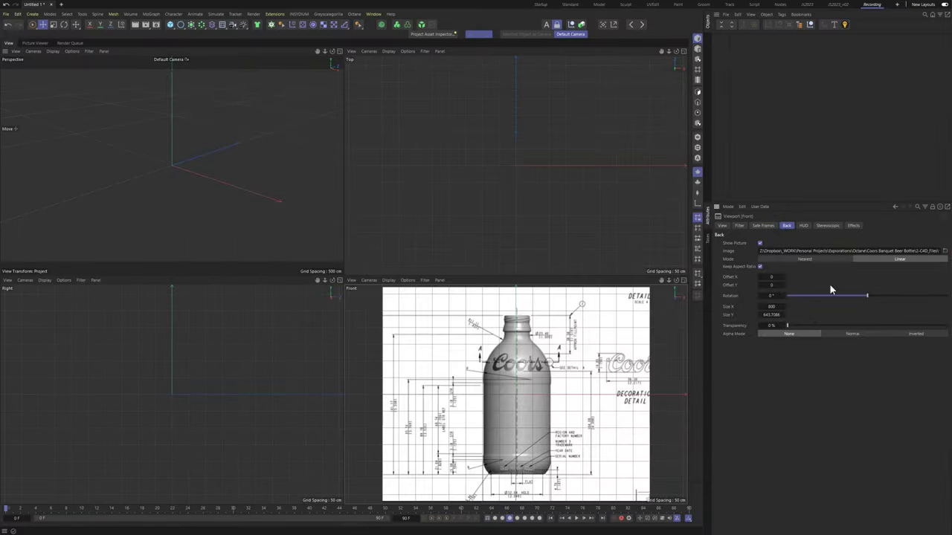
pyautogui.moveTo(833, 325); pyautogui.dragTo(889, 325)
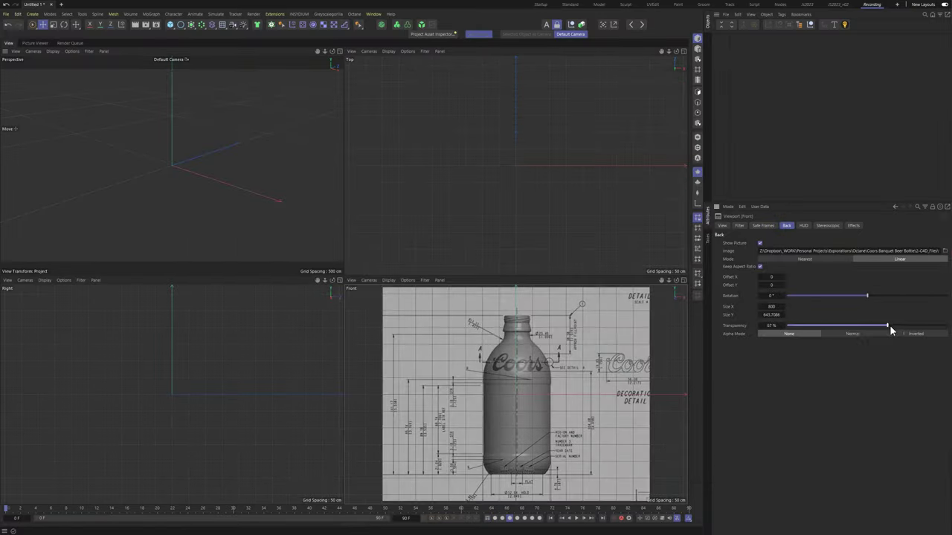
pyautogui.scroll(3, 513, 354)
pyautogui.scroll(-3, 515, 395)
pyautogui.scroll(5, 515, 395)
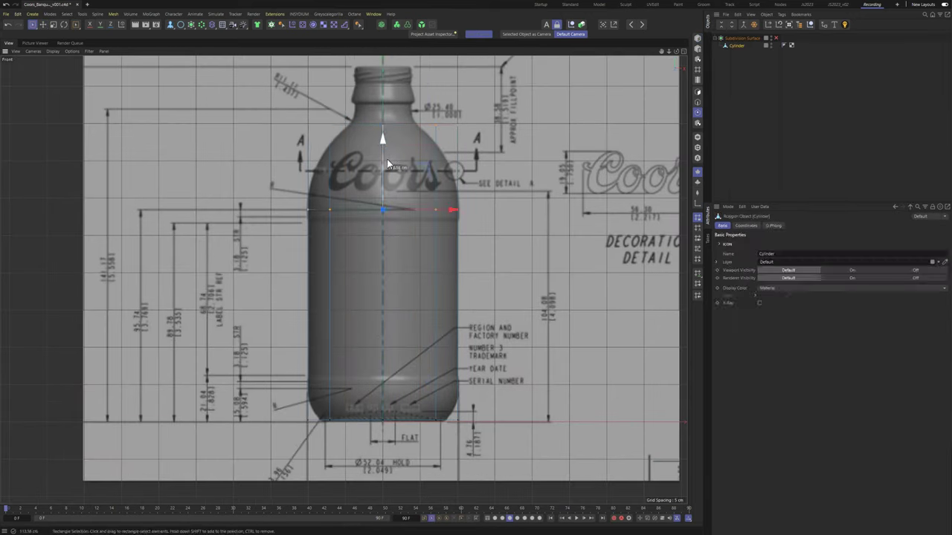
pyautogui.scroll(4, 390, 89)
pyautogui.press('0')
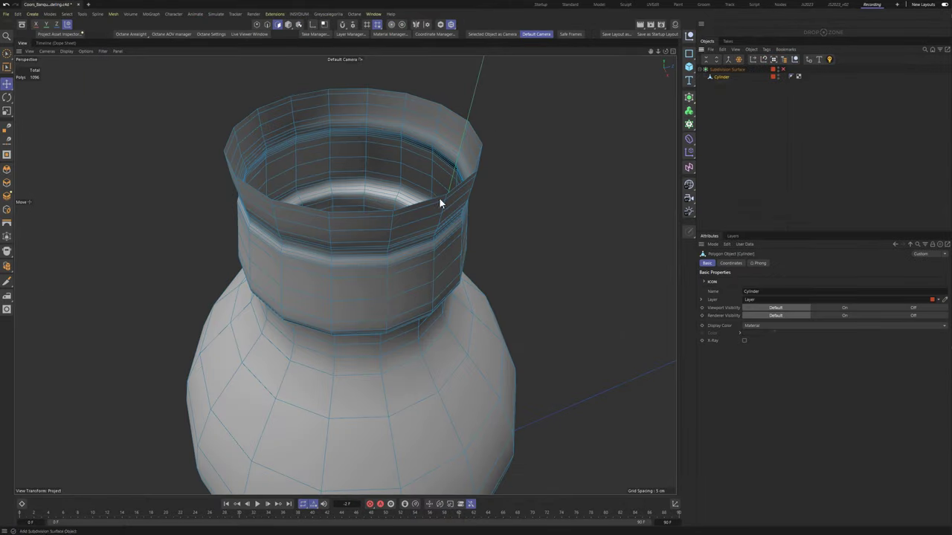
# Extrude all the bottle's polygons to give the walls thickness, then invert the selection
pyautogui.hotkey('ctrl', 'a')
pyautogui.press('m')
pyautogui.press('d')
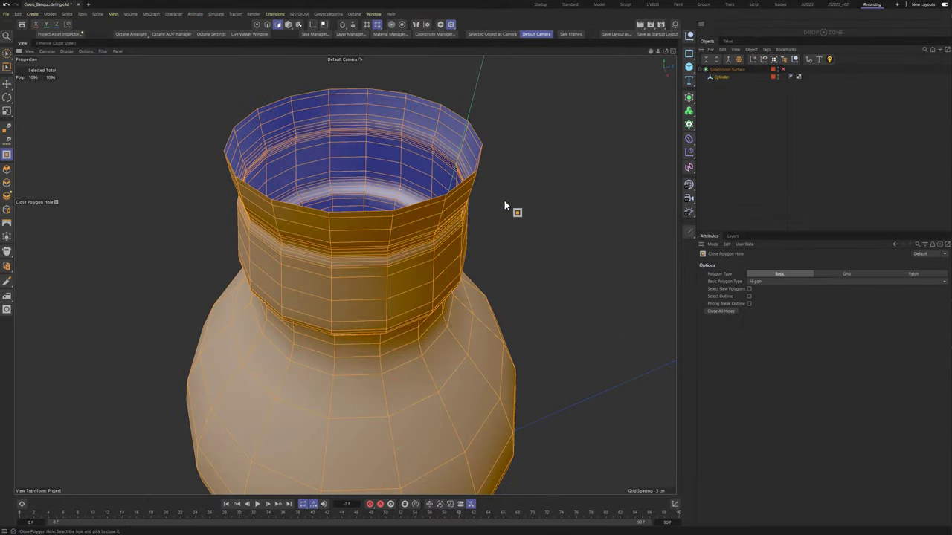
pyautogui.press('d')
pyautogui.moveTo(503, 206); pyautogui.dragTo(499, 208)
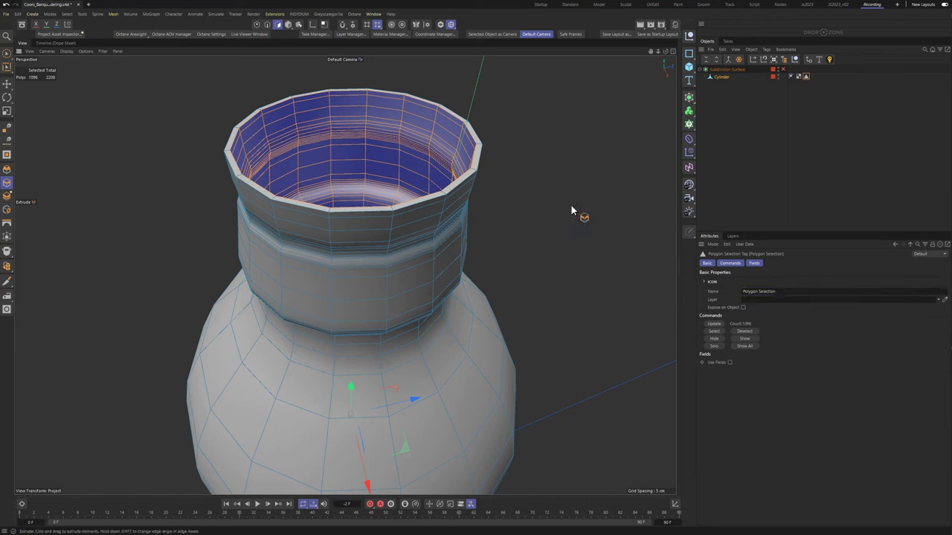
pyautogui.press('u')
pyautogui.press('i')
pyautogui.hotkey('shift', 'c')
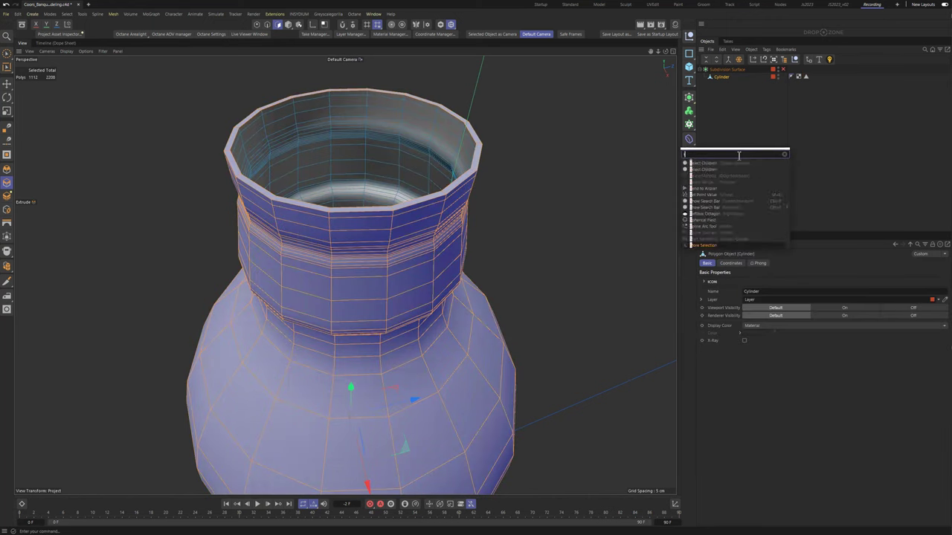
pyautogui.press('Escape')
# Split the inner faces into an object named 'liquid' inside its own Subdivision Surface
pyautogui.hotkey('ctrl', 'a')
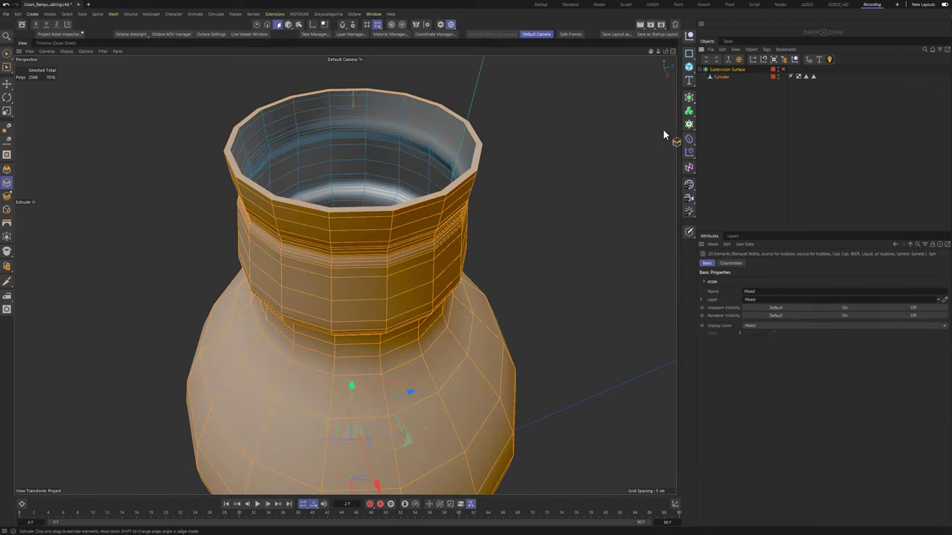
pyautogui.keyDown('alt'); pyautogui.moveTo(664, 135); pyautogui.dragTo(562, 195); pyautogui.keyUp('alt')
pyautogui.press('u')
pyautogui.press('p')
pyautogui.doubleClick(721, 84)
pyautogui.write('liqui')
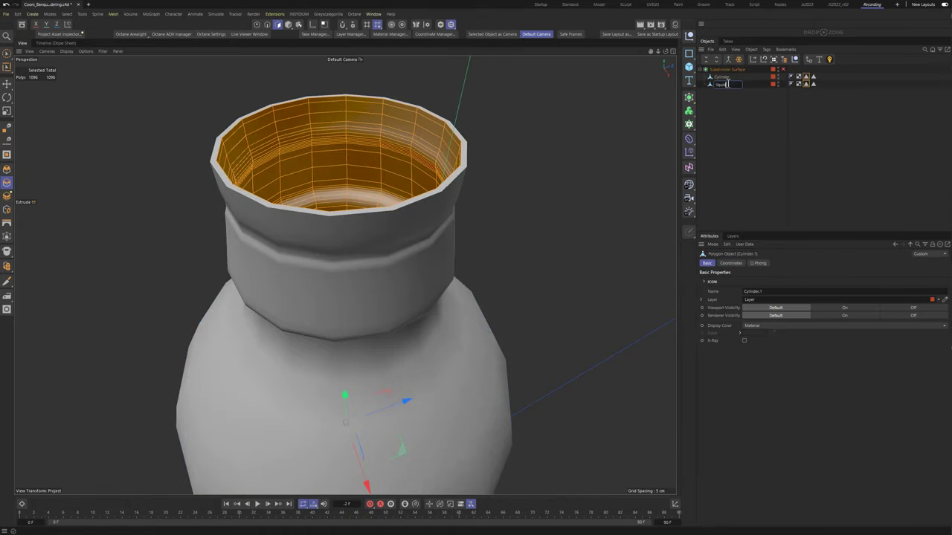
pyautogui.write('d')
pyautogui.press('Return')
pyautogui.keyDown('alt'); pyautogui.click(689, 96); pyautogui.keyUp('alt')
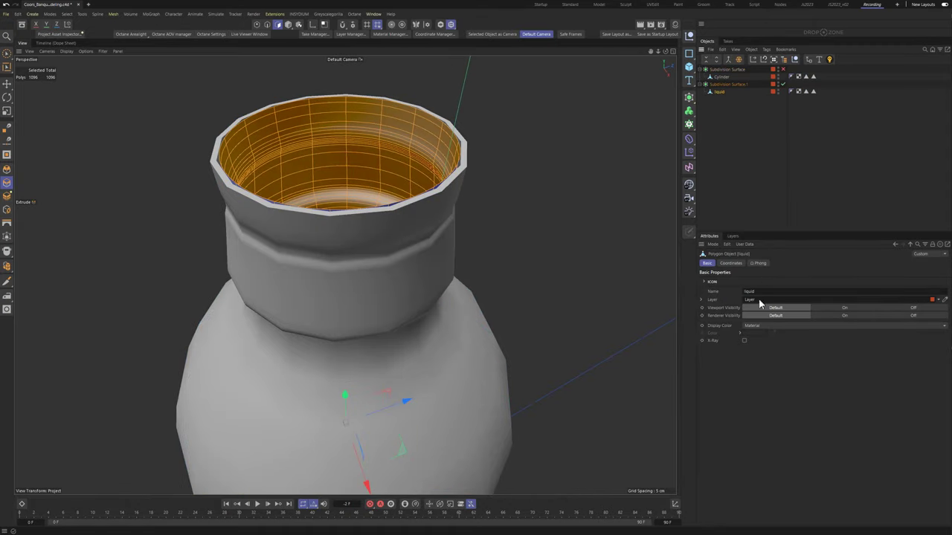
pyautogui.click(715, 91)
pyautogui.scroll(-3, 267, 371)
# Delete the liquid's top polygon loop and scale its open top edge loop inward
pyautogui.press('0')
pyautogui.keyDown('ctrl'); pyautogui.moveTo(210, 137); pyautogui.dragTo(434, 236); pyautogui.keyUp('ctrl')
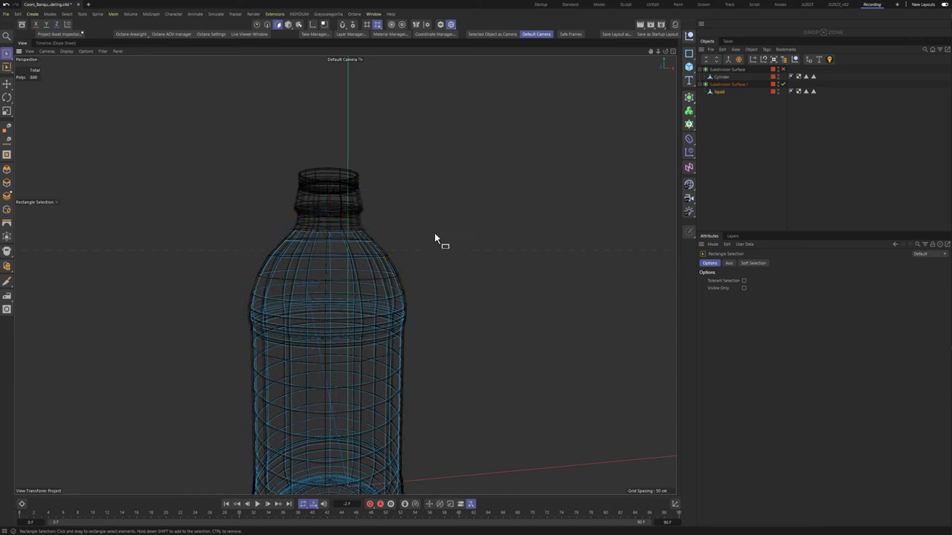
pyautogui.press('k')
pyautogui.press('l')
pyautogui.scroll(5, 389, 249)
pyautogui.press('u')
pyautogui.press('l')
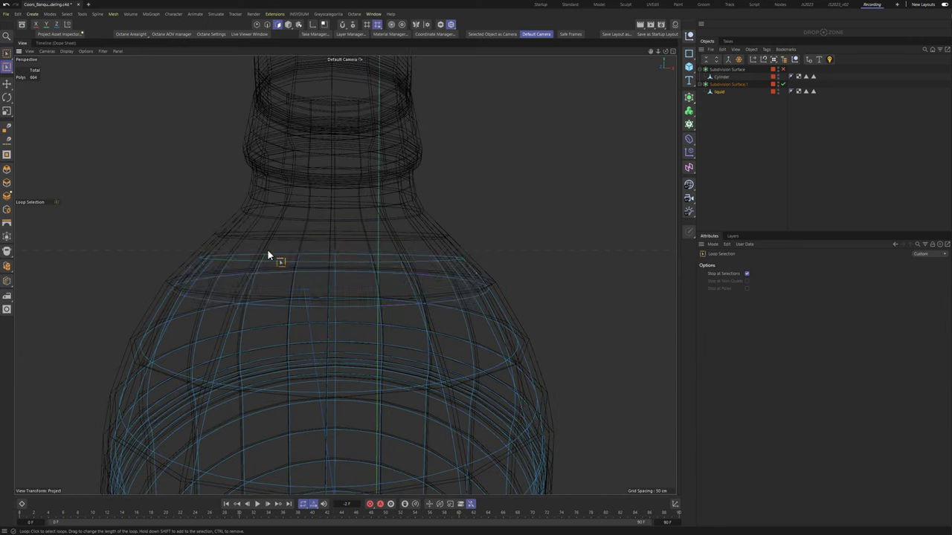
pyautogui.click(268, 255)
pyautogui.press('Delete')
pyautogui.press('e')
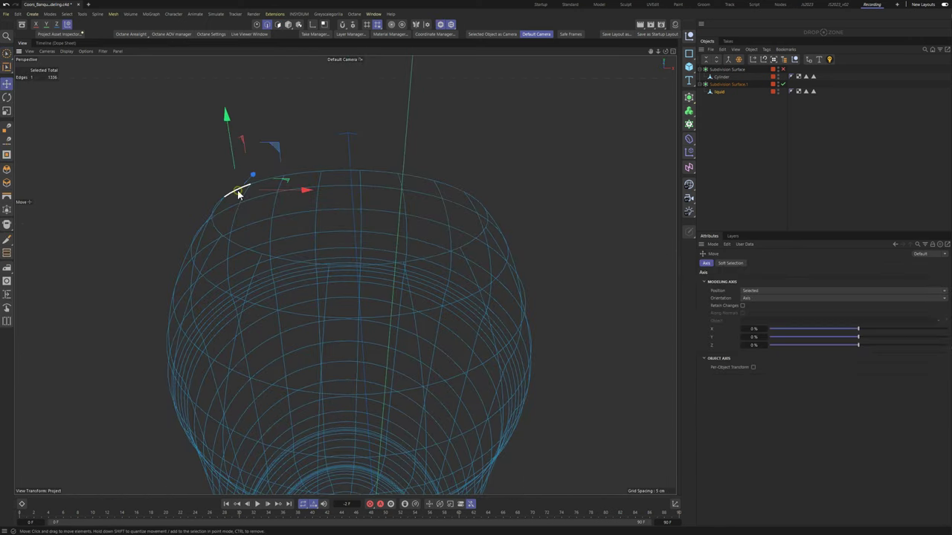
pyautogui.doubleClick(238, 194)
pyautogui.press('t')
pyautogui.moveTo(575, 159); pyautogui.dragTo(435, 205)
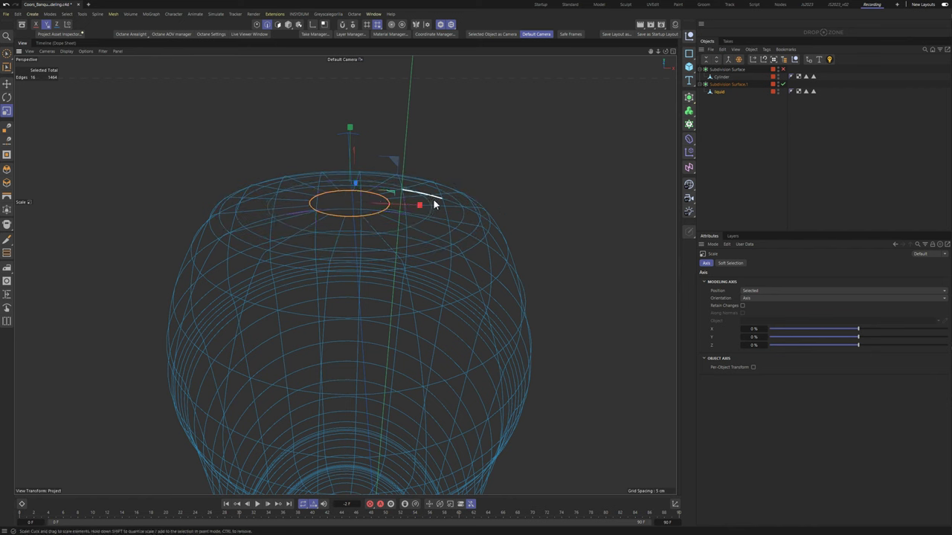
# Cap the liquid's top opening and pick the bottle's outer polygon selection tag
pyautogui.click(812, 77)
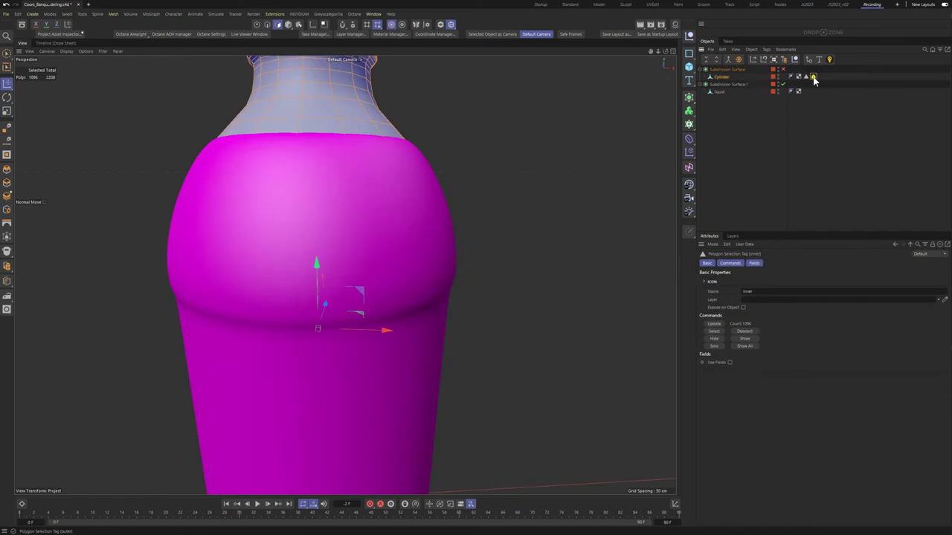
pyautogui.click(814, 77)
pyautogui.click(745, 346)
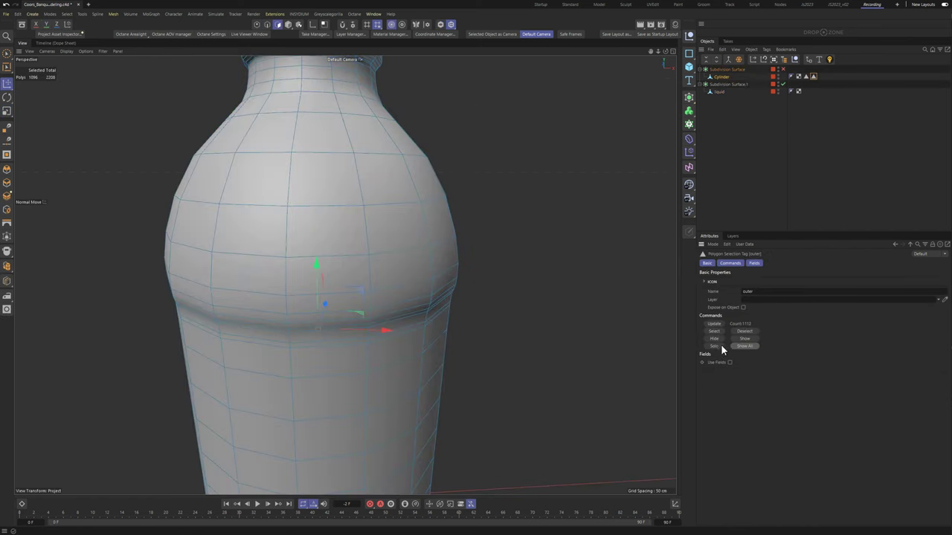
pyautogui.click(714, 340)
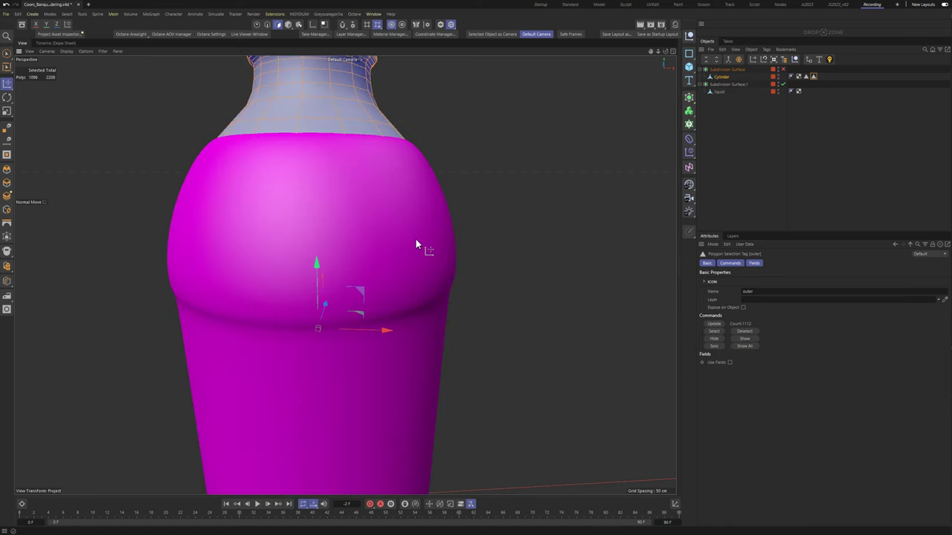
pyautogui.keyDown('alt'); pyautogui.moveTo(415, 238); pyautogui.dragTo(440, 335); pyautogui.keyUp('alt')
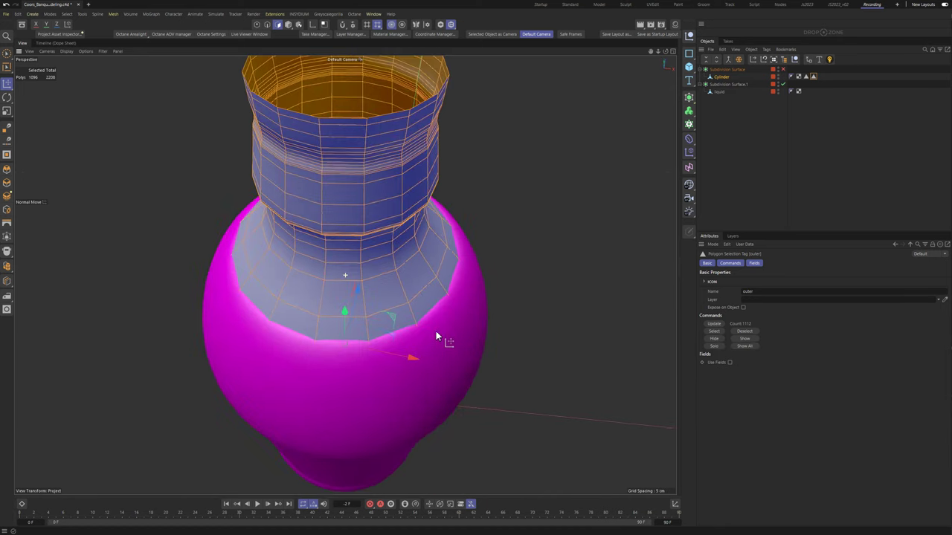
# Unhide all hidden polygons, deselect, and view the framed bottle in wireframe
pyautogui.click(744, 346)
pyautogui.click(716, 125)
pyautogui.keyDown('alt'); pyautogui.moveTo(386, 356); pyautogui.dragTo(393, 278); pyautogui.keyUp('alt')
pyautogui.scroll(-5, 393, 278)
pyautogui.keyDown('alt'); pyautogui.moveTo(314, 361); pyautogui.dragTo(365, 242); pyautogui.keyUp('alt')
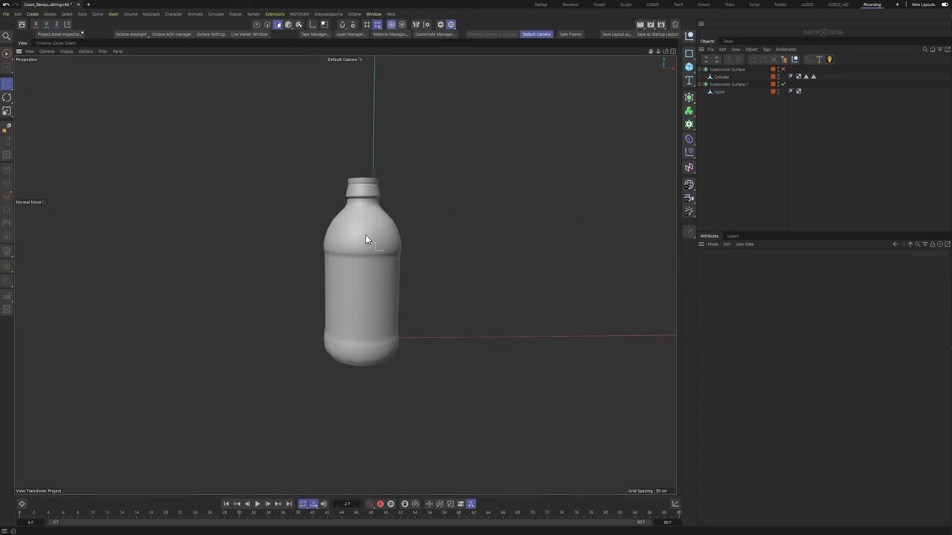
pyautogui.press('n')
pyautogui.press('h')
pyautogui.scroll(4, 379, 255)
pyautogui.scroll(2, 400, 215)
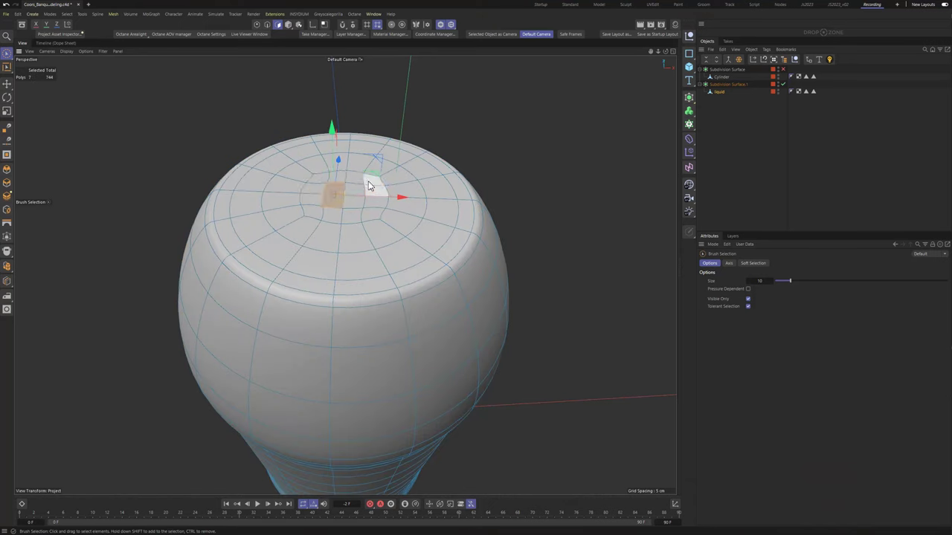
# Push the liquid's top polygons down using soft selection with a 4 cm radius
pyautogui.moveTo(372, 187)
pyautogui.mouseDown()
pyautogui.moveTo(375, 196)
pyautogui.moveTo(354, 195)
pyautogui.mouseUp()
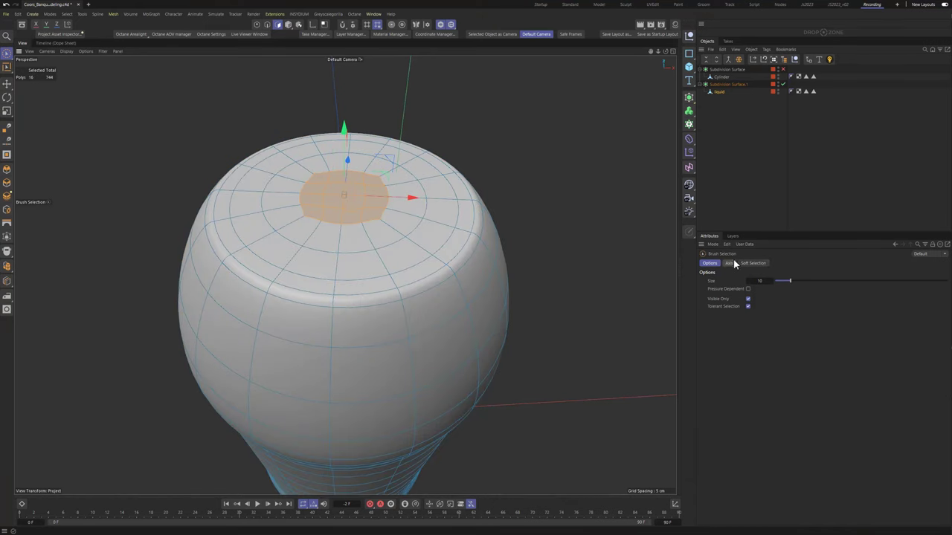
pyautogui.click(752, 264)
pyautogui.click(725, 281)
pyautogui.moveTo(736, 321); pyautogui.dragTo(726, 321)
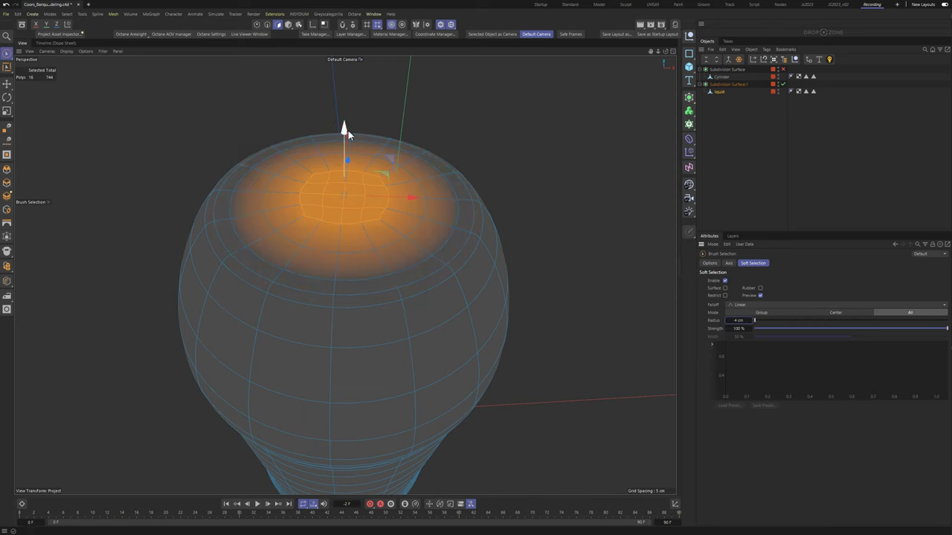
pyautogui.moveTo(345, 147); pyautogui.dragTo(354, 223)
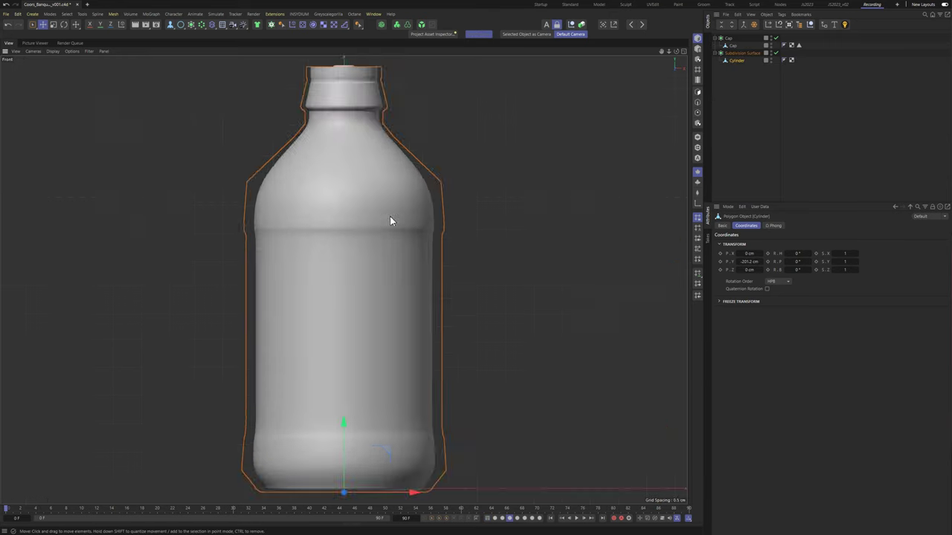
# Scale the cap to about 120.7% and nudge it on Y to seat it over the neck
pyautogui.moveTo(463, 200); pyautogui.dragTo(467, 211)
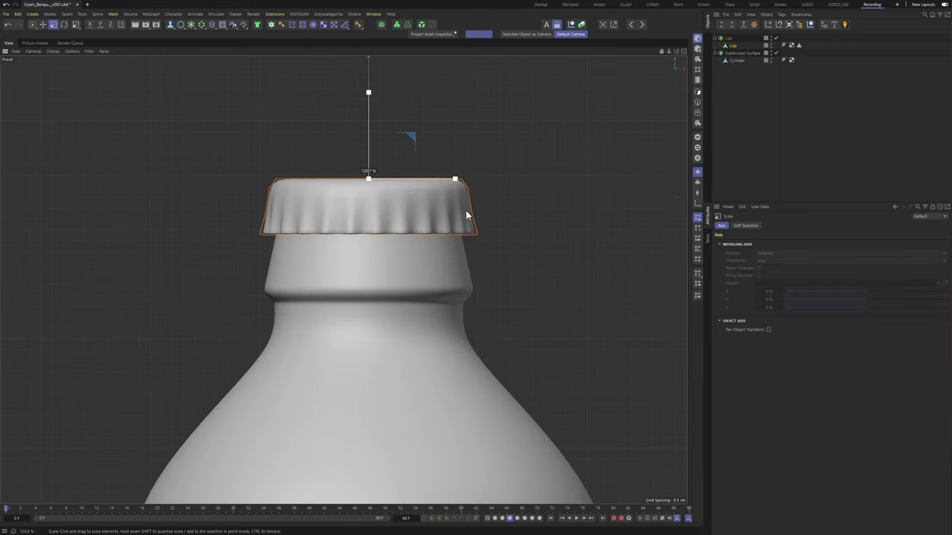
pyautogui.moveTo(369, 97)
pyautogui.mouseDown()
pyautogui.moveTo(367, 81)
pyautogui.moveTo(369, 102)
pyautogui.mouseUp()
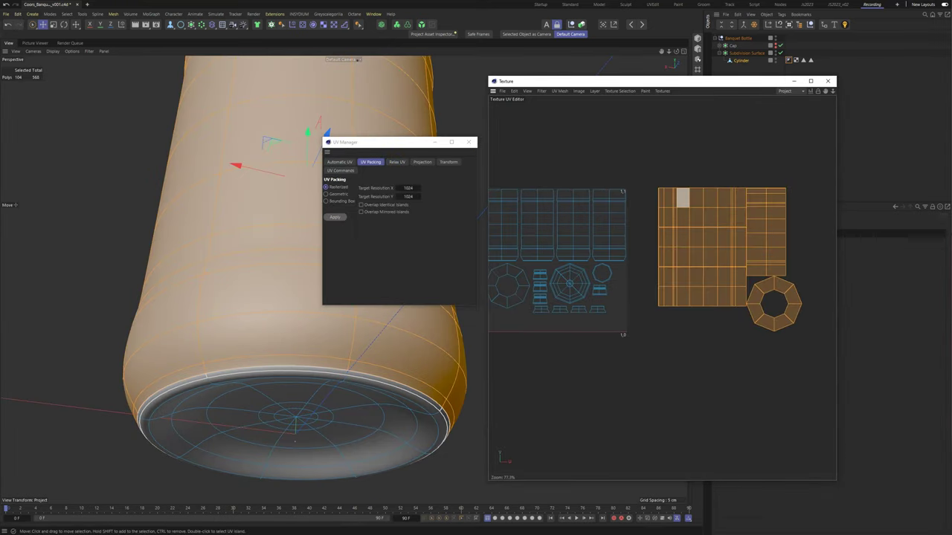
# Relax and pack the bottle body's UVs, then mirror them vertically so labels read upright
pyautogui.click(683, 215)
pyautogui.click(398, 162)
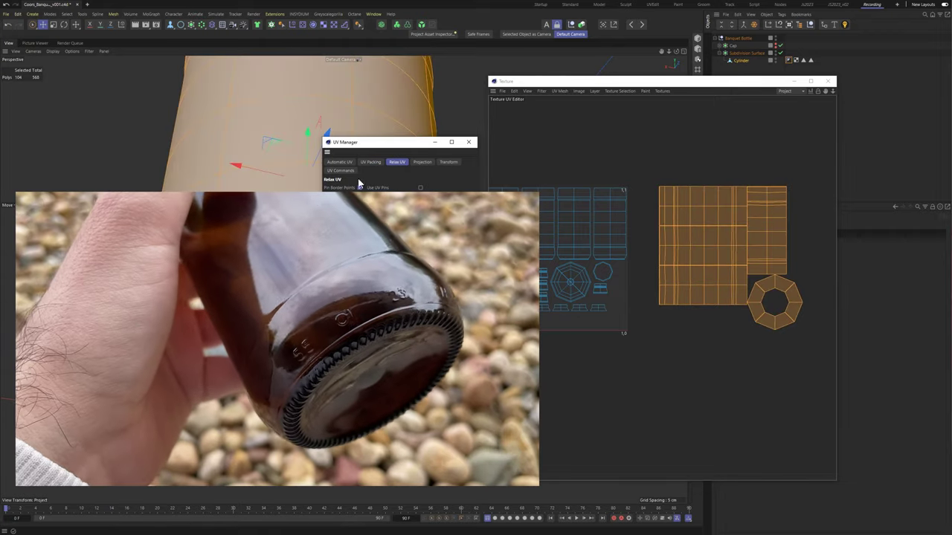
pyautogui.click(370, 162)
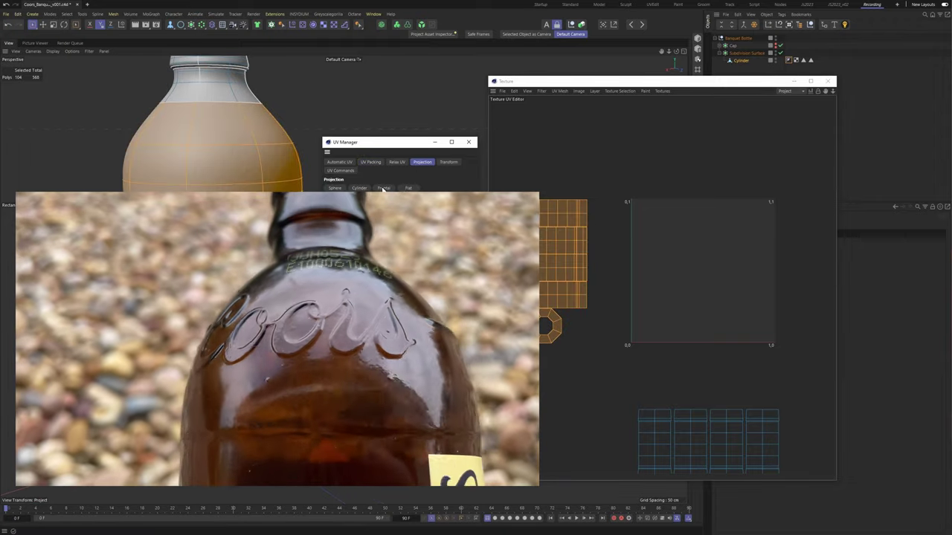
pyautogui.click(377, 165)
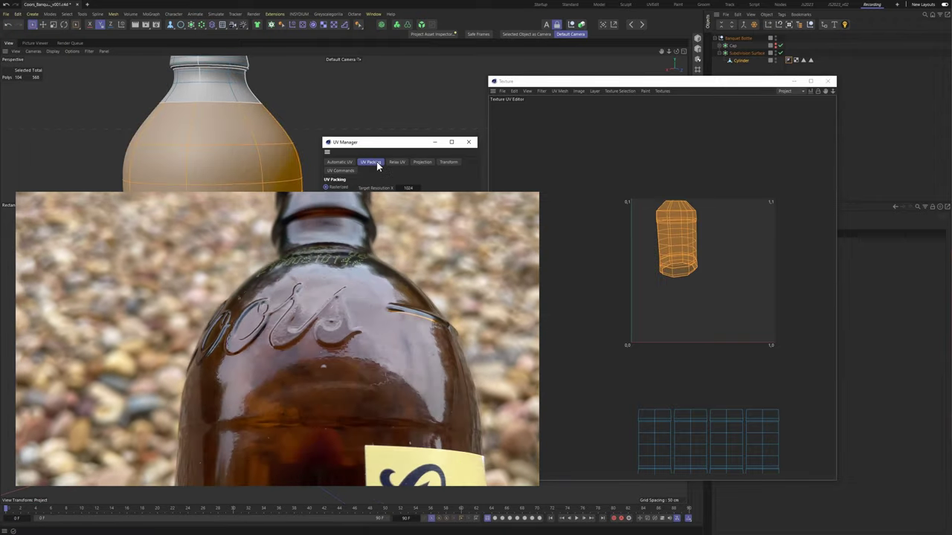
pyautogui.click(396, 162)
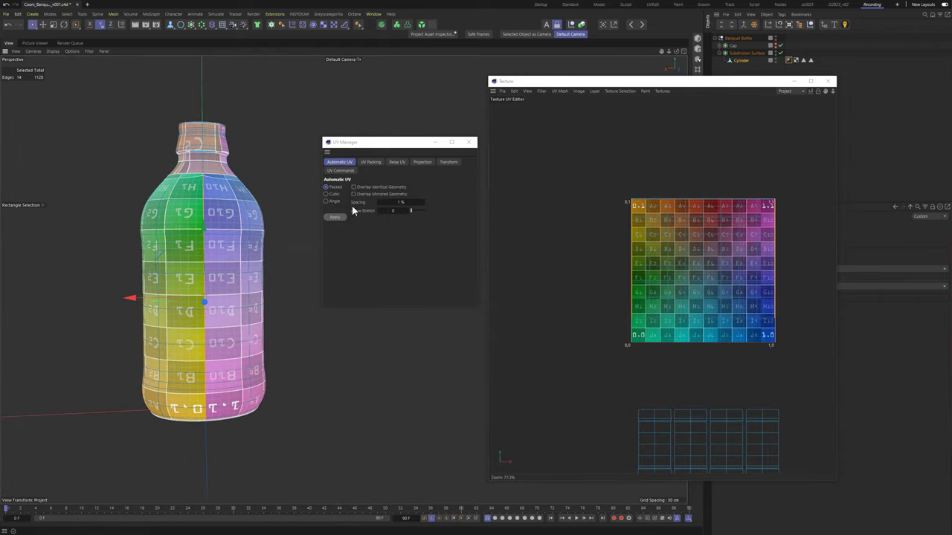
pyautogui.click(341, 170)
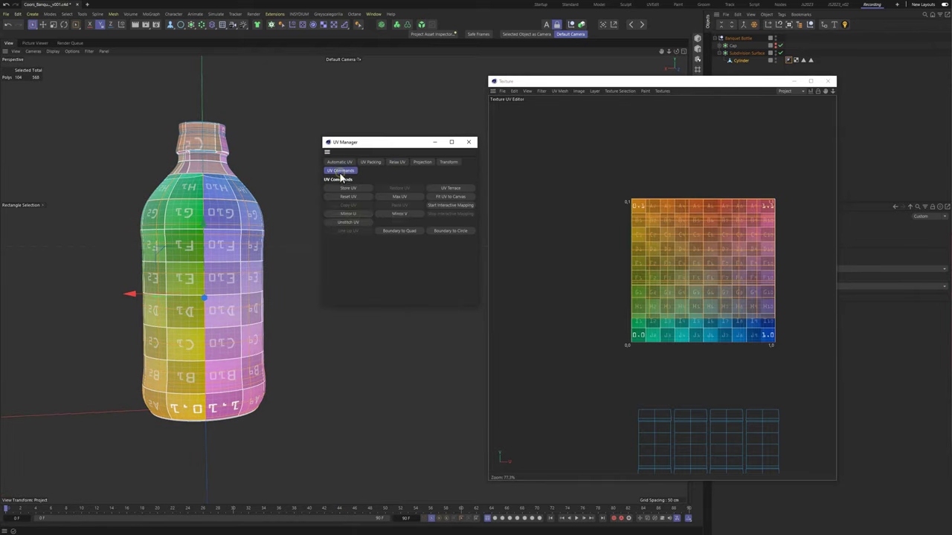
pyautogui.click(399, 213)
pyautogui.keyDown('alt'); pyautogui.moveTo(233, 255); pyautogui.dragTo(225, 319); pyautogui.keyUp('alt')
# Fill-select the bottle's bottom polygons and give them a flat UV projection
pyautogui.hotkey('ctrl', 'a')
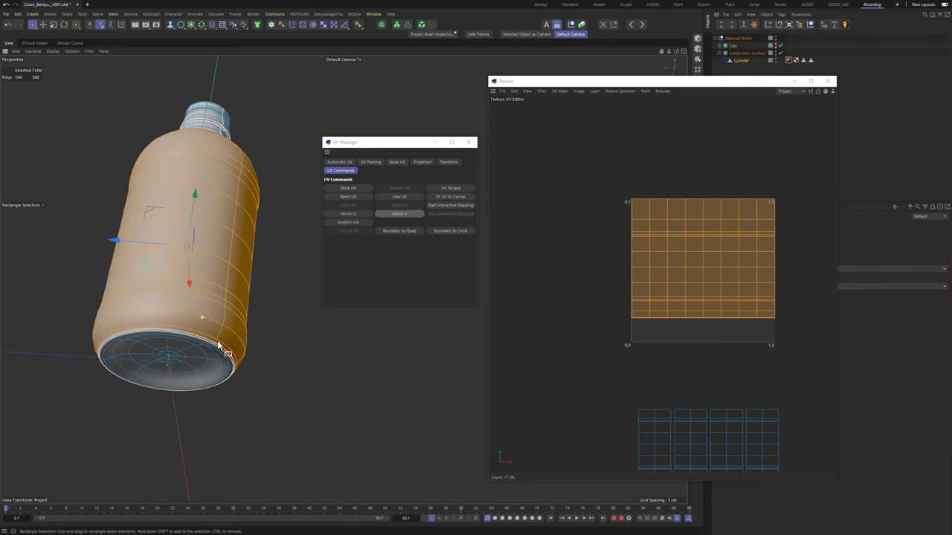
pyautogui.scroll(3, 221, 347)
pyautogui.rightClick(293, 362)
pyautogui.click(312, 387)
pyautogui.click(285, 293)
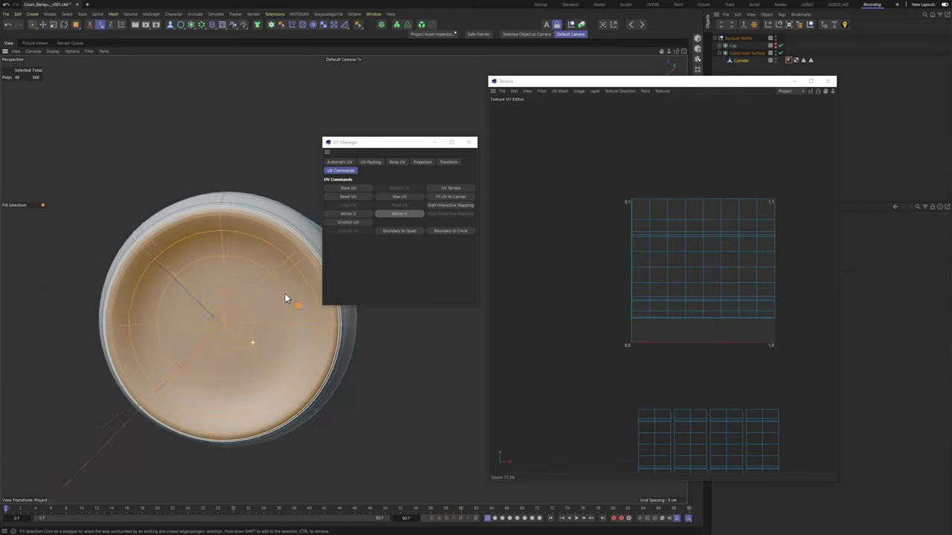
pyautogui.press('s')
pyautogui.click(422, 161)
pyautogui.click(397, 196)
pyautogui.click(397, 161)
pyautogui.click(339, 222)
pyautogui.press('e')
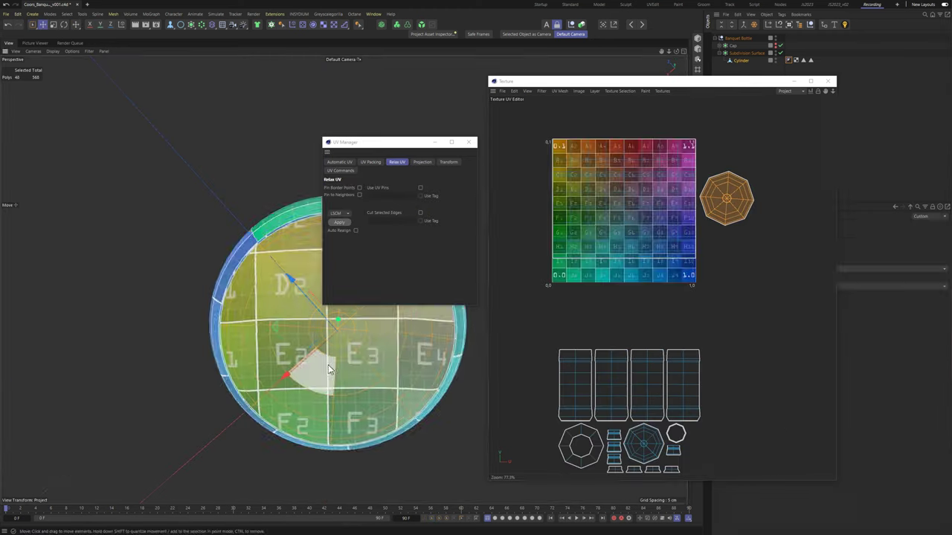
pyautogui.keyDown('alt'); pyautogui.moveTo(330, 369); pyautogui.dragTo(191, 272); pyautogui.keyUp('alt')
# Reproject the bottom UVs, move that island aside, and repack all islands in the square
pyautogui.click(421, 161)
pyautogui.click(397, 196)
pyautogui.click(396, 161)
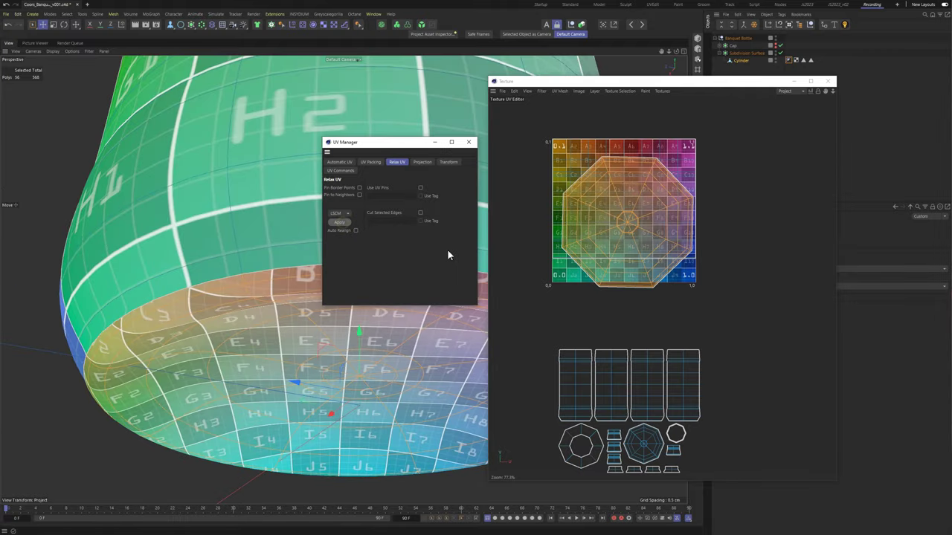
pyautogui.moveTo(647, 215); pyautogui.dragTo(803, 213)
pyautogui.click(341, 170)
pyautogui.click(559, 90)
pyautogui.click(743, 194)
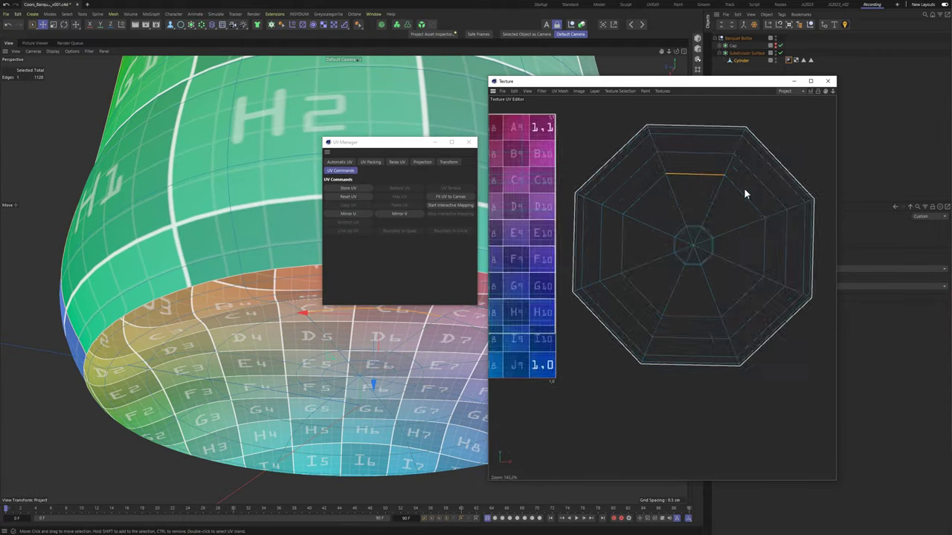
pyautogui.scroll(-3, 669, 245)
pyautogui.click(371, 162)
pyautogui.click(335, 217)
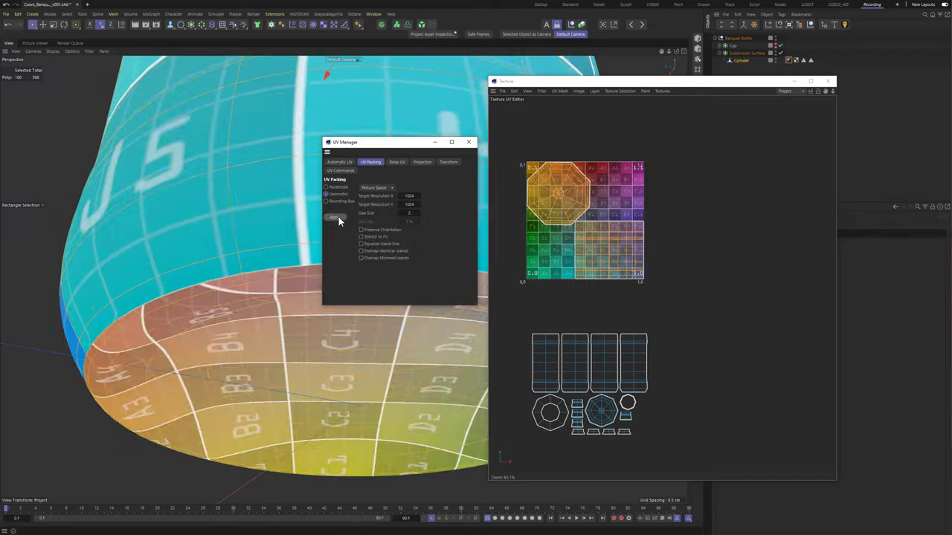
# Shrink the octagon island, auto-unwrap the remaining islands, and scale them into place
pyautogui.press('t')
pyautogui.moveTo(584, 222); pyautogui.dragTo(617, 195)
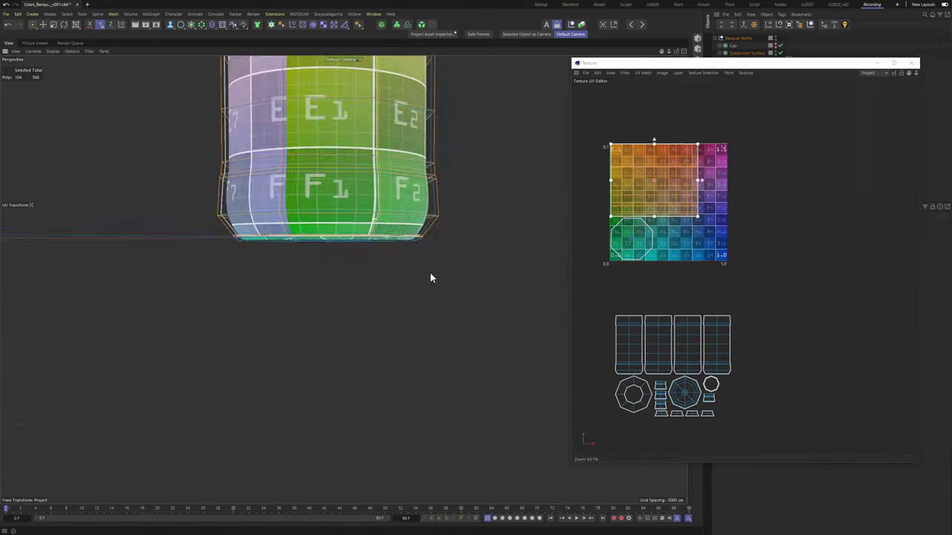
pyautogui.scroll(-3, 429, 279)
pyautogui.keyDown('alt'); pyautogui.moveTo(429, 278); pyautogui.dragTo(287, 257); pyautogui.keyUp('alt')
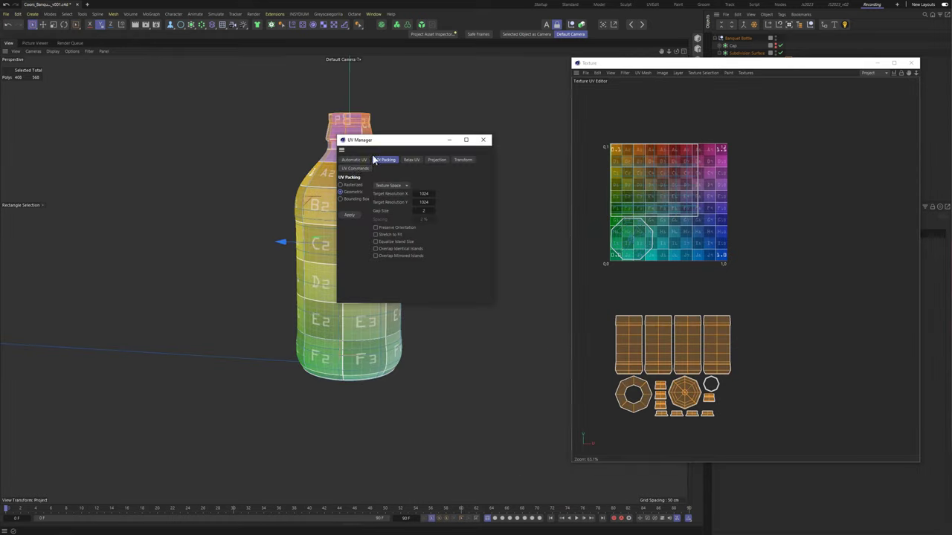
pyautogui.click(354, 160)
pyautogui.click(348, 214)
pyautogui.moveTo(660, 177); pyautogui.dragTo(774, 284)
pyautogui.moveTo(826, 251); pyautogui.dragTo(710, 241)
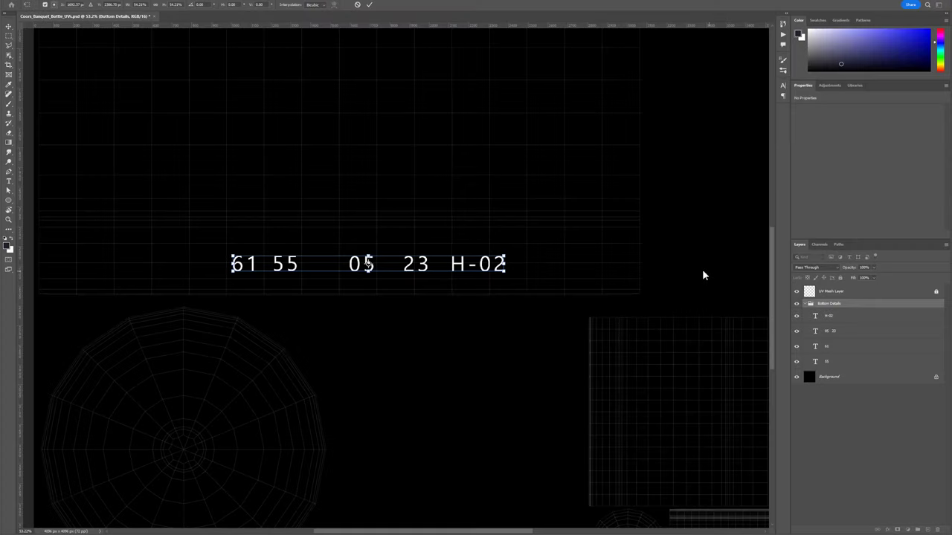
# Space out the bottom-detail numbers and dots, paste the Coors logo, and draw a white bar
pyautogui.moveTo(222, 273); pyautogui.dragTo(317, 274)
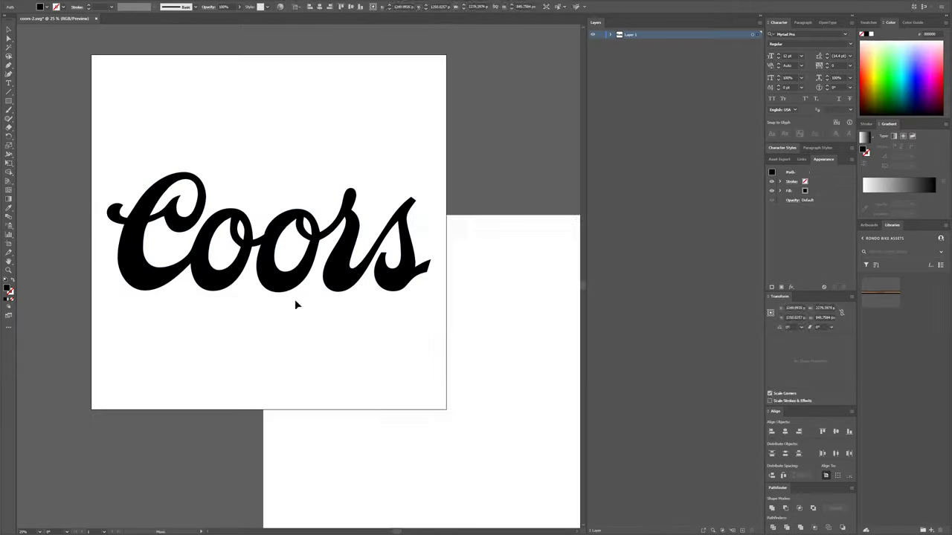
pyautogui.click(283, 272)
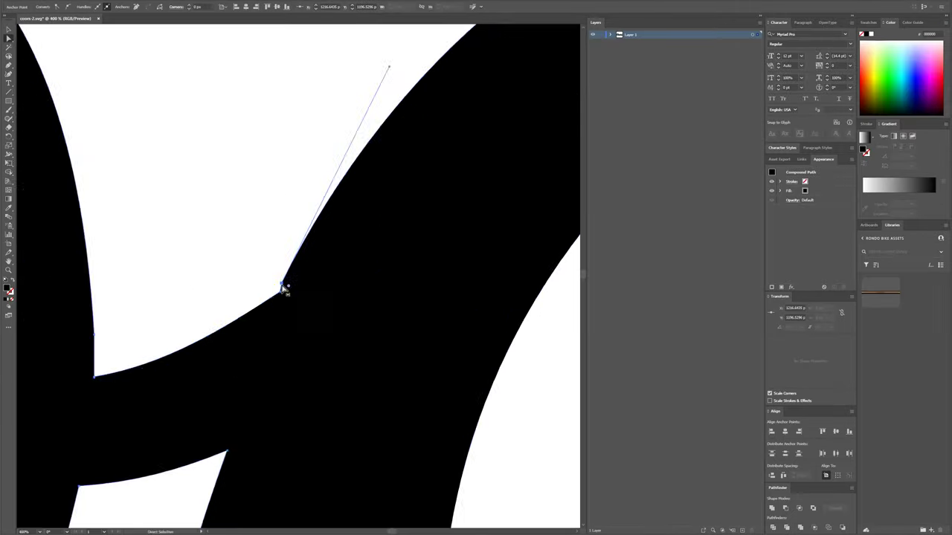
pyautogui.hotkey('ctrl', '0')
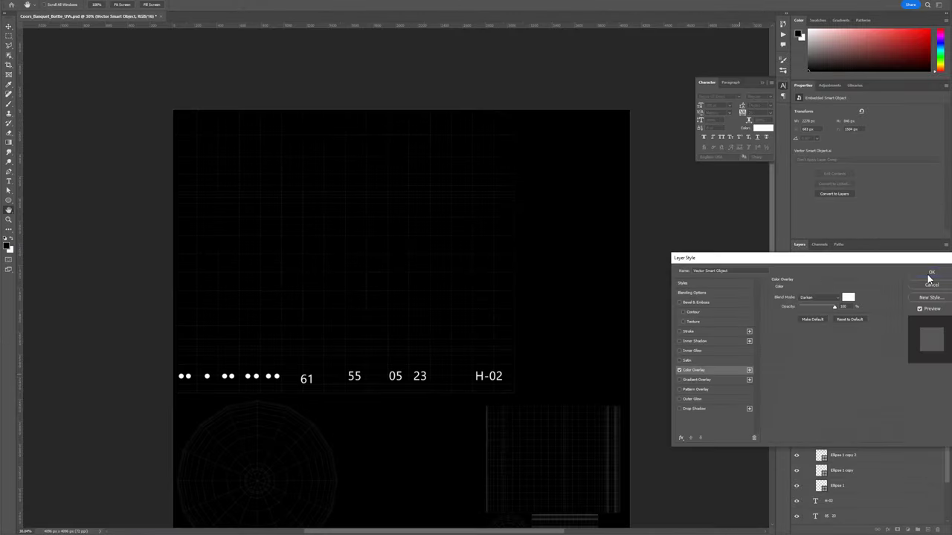
pyautogui.hotkey('ctrl', 'v')
pyautogui.press('Return')
pyautogui.press('capslock')
pyautogui.moveTo(331, 195); pyautogui.dragTo(496, 215)
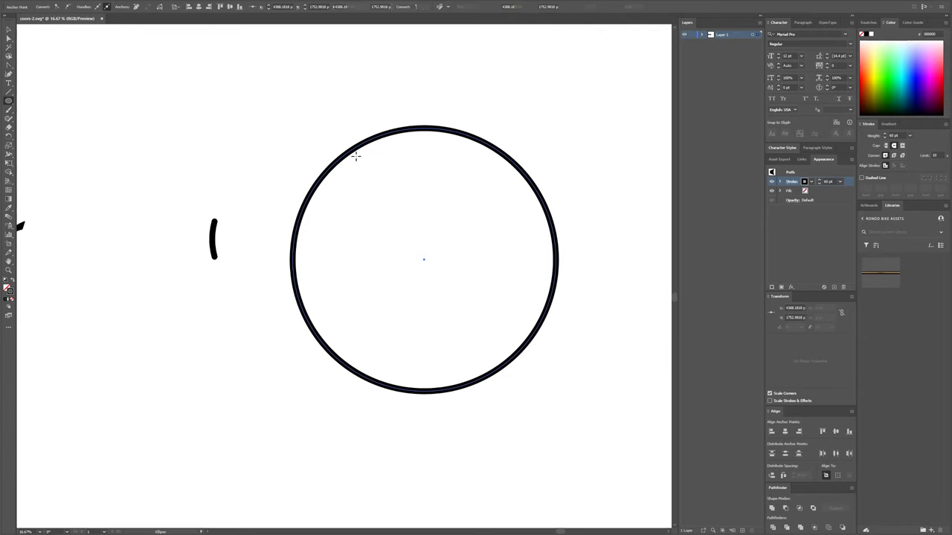
# Make the circle a guide, rotate-copy a stroke around its centre, and repeat until the ring closes
pyautogui.rightClick(356, 153)
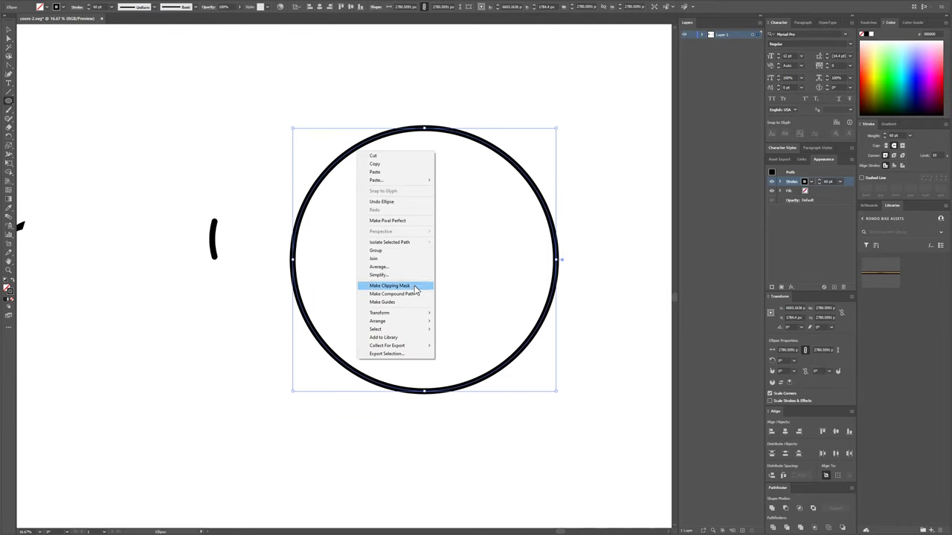
pyautogui.click(394, 302)
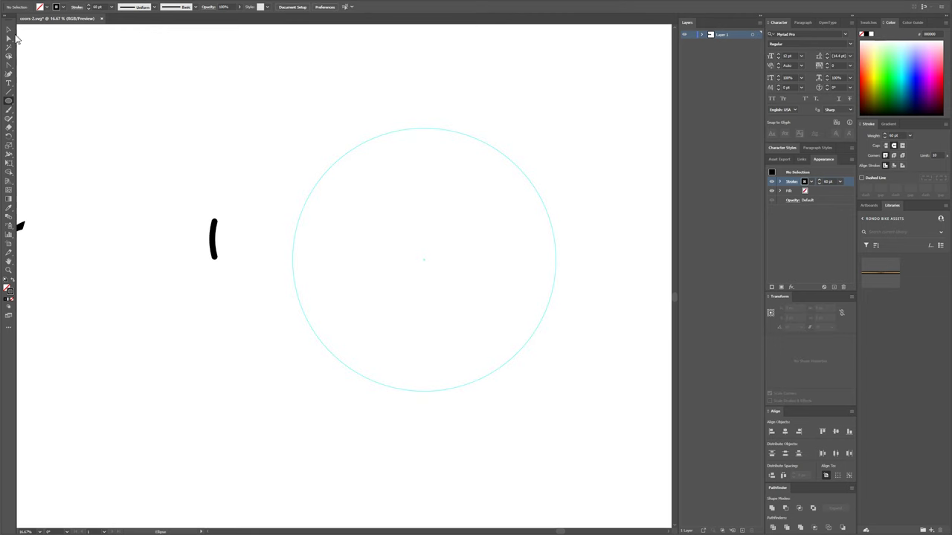
pyautogui.moveTo(214, 238); pyautogui.dragTo(421, 125)
pyautogui.press('r')
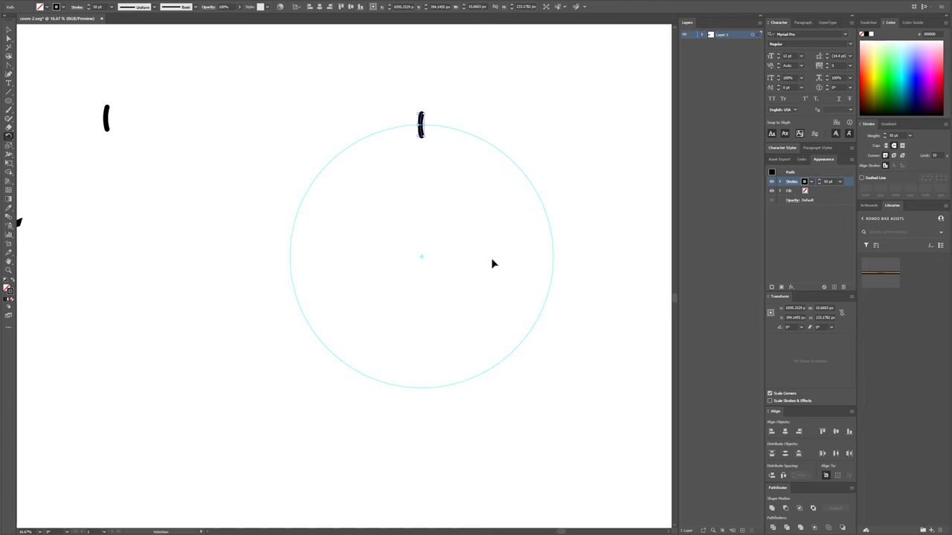
pyautogui.keyDown('alt'); pyautogui.click(460, 255); pyautogui.keyUp('alt')
pyautogui.press('Escape')
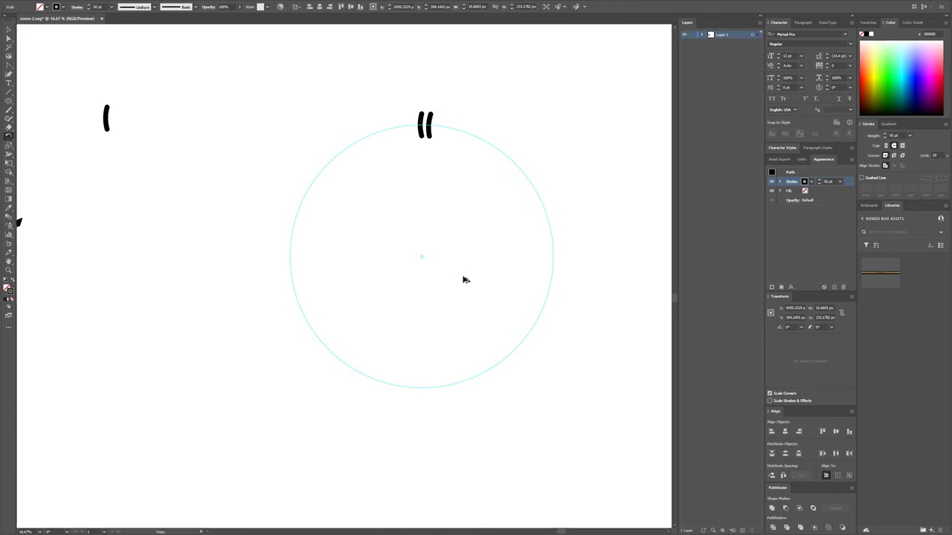
pyautogui.hotkey('ctrl', 'd')
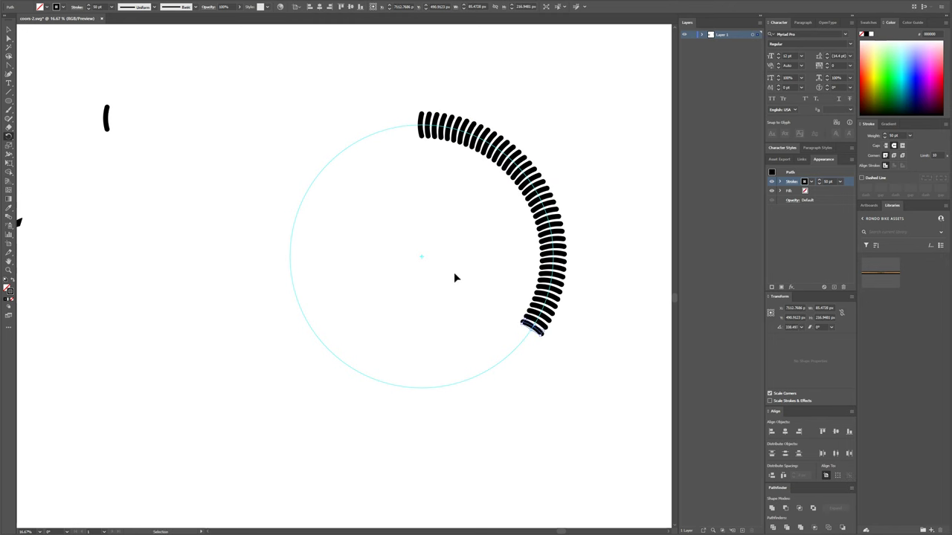
pyautogui.hotkey('ctrl', 'd')
pyautogui.hotkey('ctrl', 'd')
pyautogui.hotkey('ctrl', 'd')
pyautogui.hotkey('ctrl', 'd')
pyautogui.hotkey('ctrl', 'd')
pyautogui.hotkey('ctrl', 'd')
pyautogui.hotkey('ctrl', 'd')
pyautogui.hotkey('ctrl', 'd')
pyautogui.hotkey('ctrl', 'd')
pyautogui.hotkey('ctrl', 'd')
pyautogui.hotkey('ctrl', 'd')
pyautogui.hotkey('ctrl', 'd')
pyautogui.hotkey('ctrl', 'd')
pyautogui.hotkey('ctrl', 'd')
pyautogui.hotkey('ctrl', 'd')
pyautogui.hotkey('ctrl', 'd')
pyautogui.hotkey('ctrl', 'd')
pyautogui.hotkey('ctrl', 'd')
pyautogui.hotkey('ctrl', 'd')
pyautogui.hotkey('ctrl', 'd')
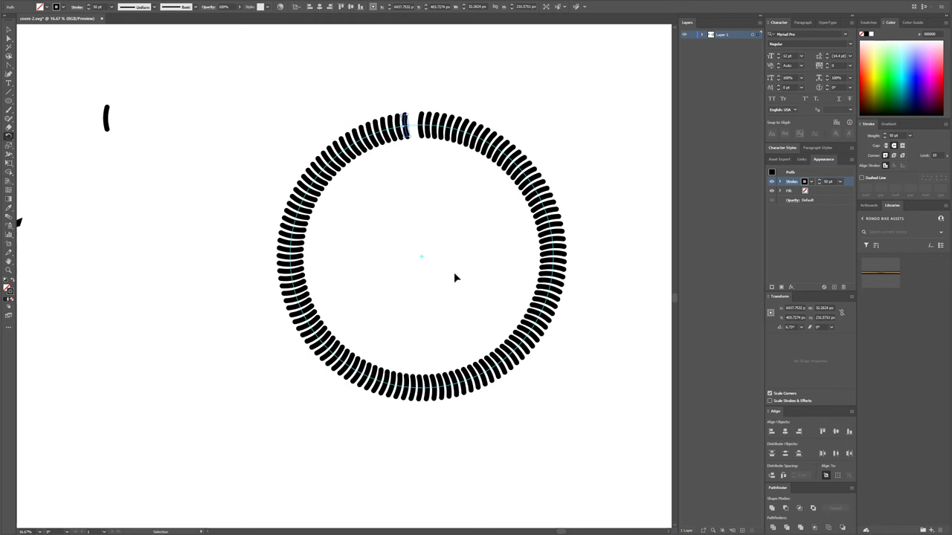
pyautogui.press('v')
pyautogui.moveTo(196, 68); pyautogui.dragTo(626, 450)
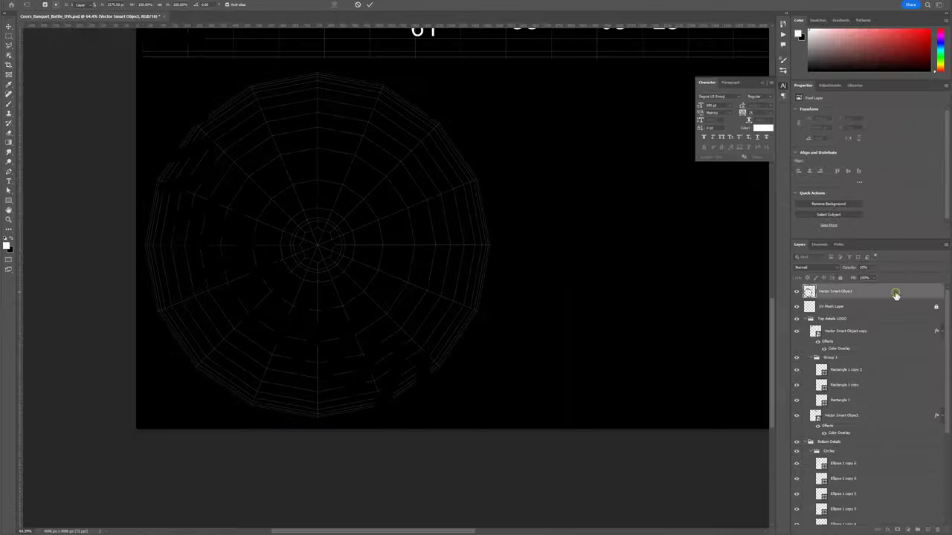
# Scale and position the stroke ring over the bottom UV circle
pyautogui.doubleClick(896, 298)
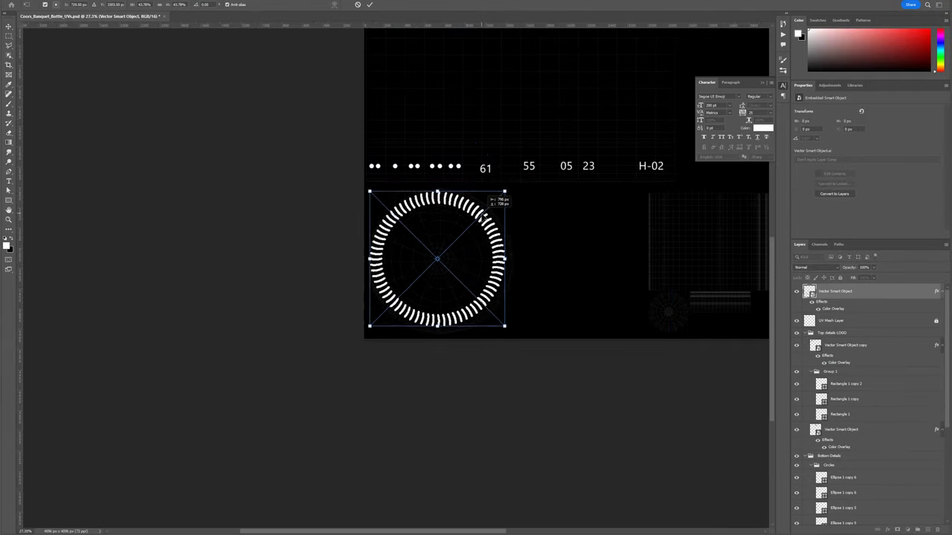
pyautogui.keyDown('alt'); pyautogui.scroll(5, 521, 227); pyautogui.keyUp('alt')
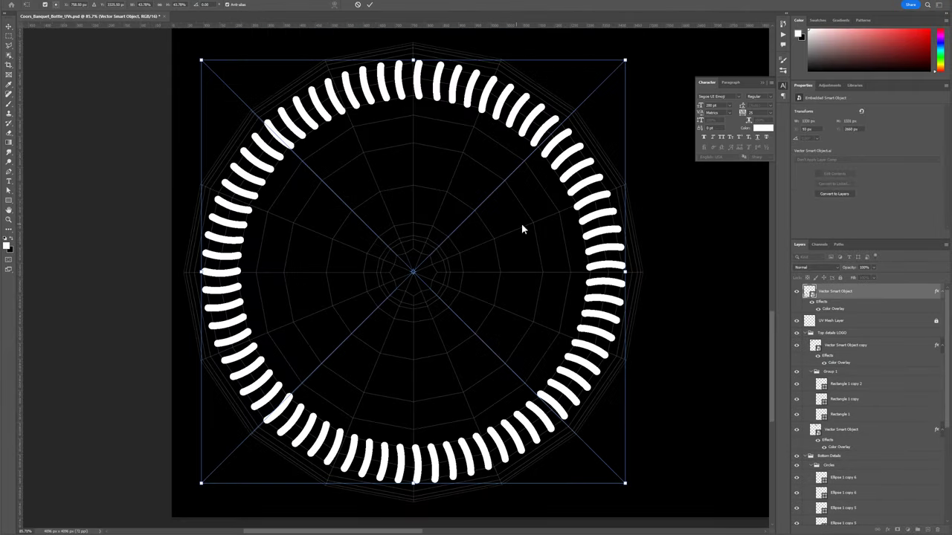
pyautogui.press('Return')
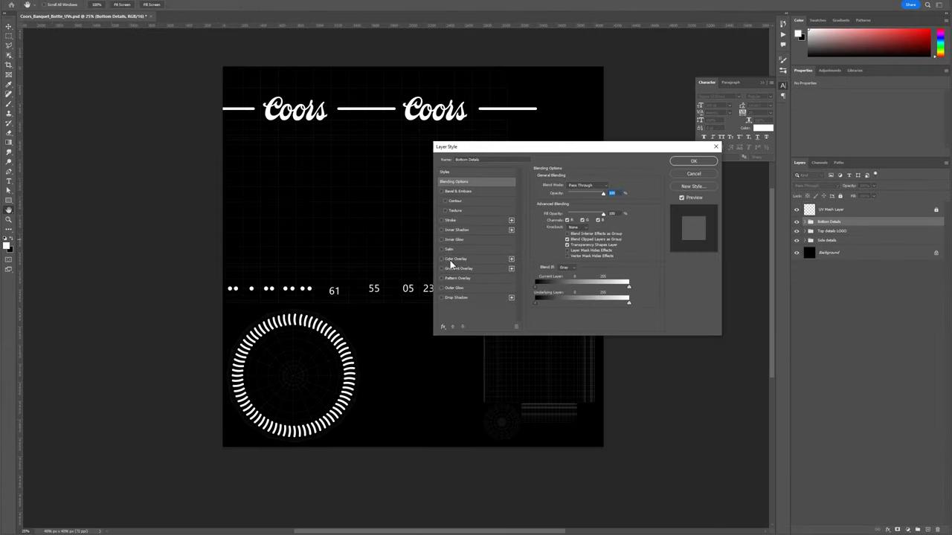
# Add a red Color Overlay to the Bottom Details layer
pyautogui.click(451, 259)
pyautogui.click(610, 186)
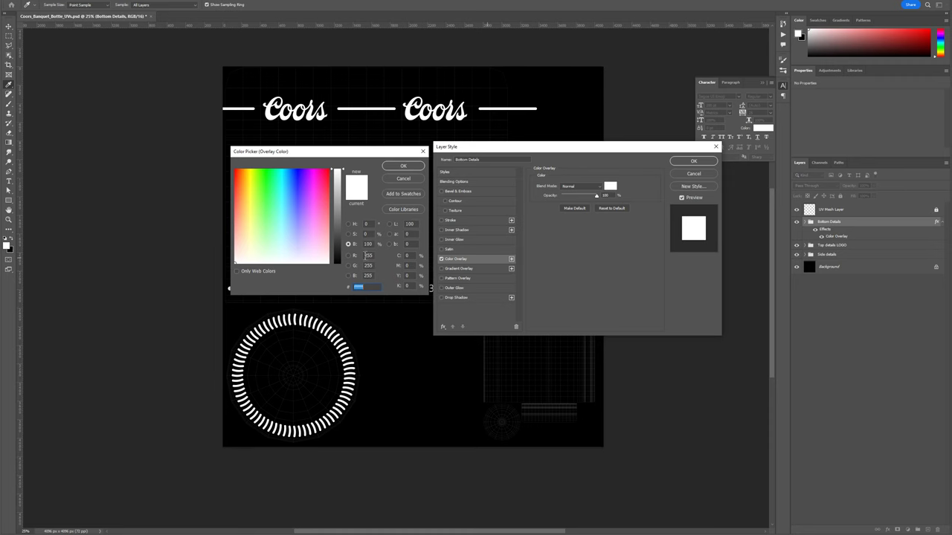
pyautogui.click(348, 255)
pyautogui.click(403, 166)
pyautogui.click(693, 161)
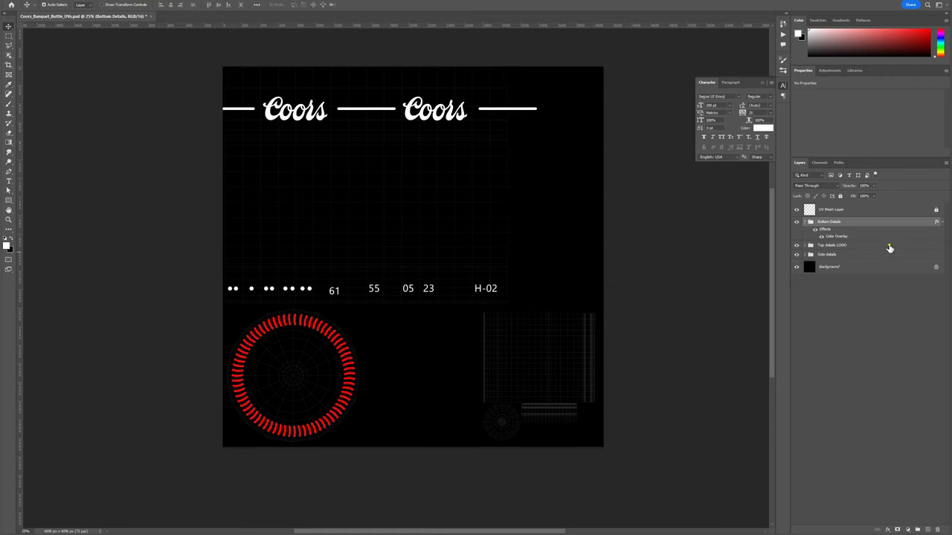
# Add a green Color Overlay (value 255) to the Top details LOGO layer
pyautogui.click(822, 246)
pyautogui.doubleClick(855, 245)
pyautogui.click(451, 259)
pyautogui.click(610, 186)
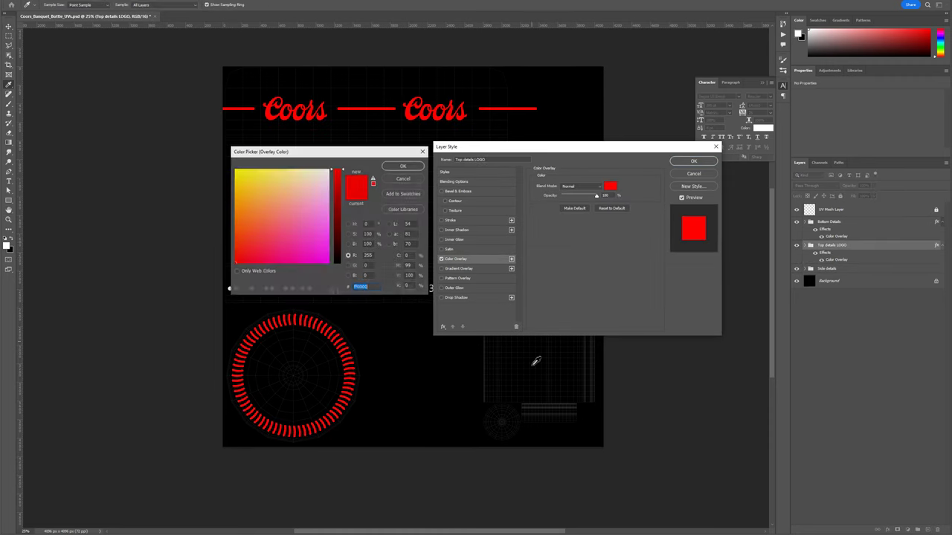
pyautogui.write('255')
pyautogui.press('Return')
pyautogui.press('Return')
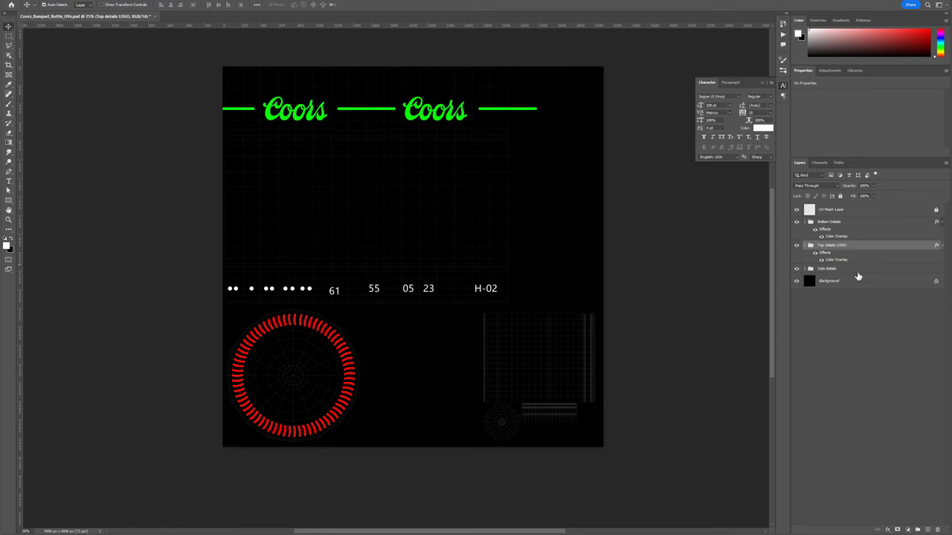
# Give the Side details layer a blue Color Overlay and save the UV texture
pyautogui.click(826, 269)
pyautogui.doubleClick(855, 268)
pyautogui.click(446, 259)
pyautogui.click(610, 186)
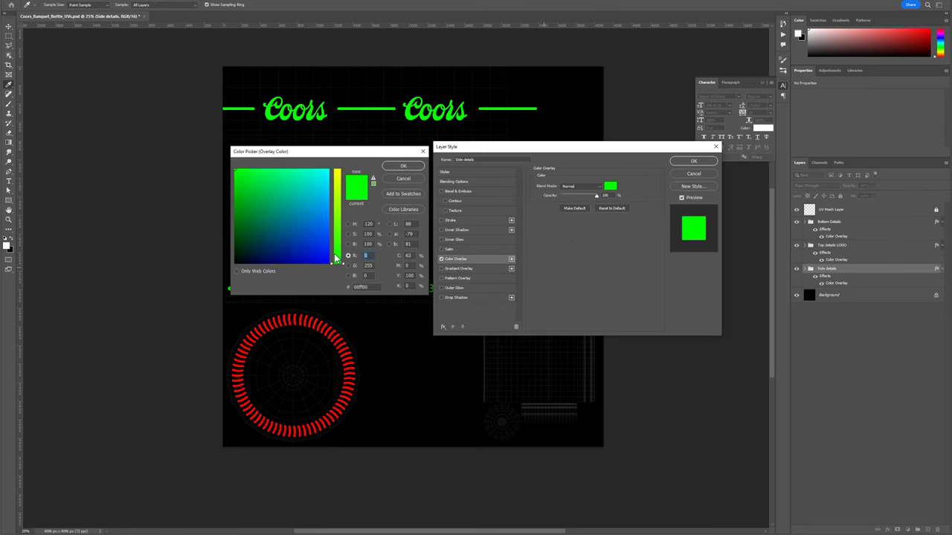
pyautogui.write('0')
pyautogui.press('Tab')
pyautogui.write('255')
pyautogui.press('Return')
pyautogui.press('Return')
pyautogui.hotkey('ctrl', 's')
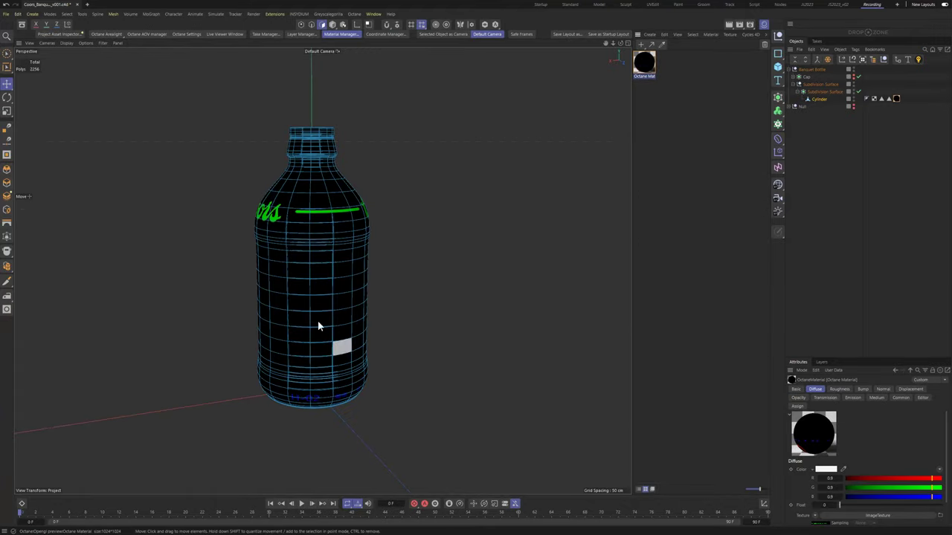
# Orbit and zoom until the Coors logo on the bottle faces the camera
pyautogui.keyDown('alt'); pyautogui.moveTo(282, 331); pyautogui.dragTo(446, 259); pyautogui.keyUp('alt')
pyautogui.scroll(3, 437, 316)
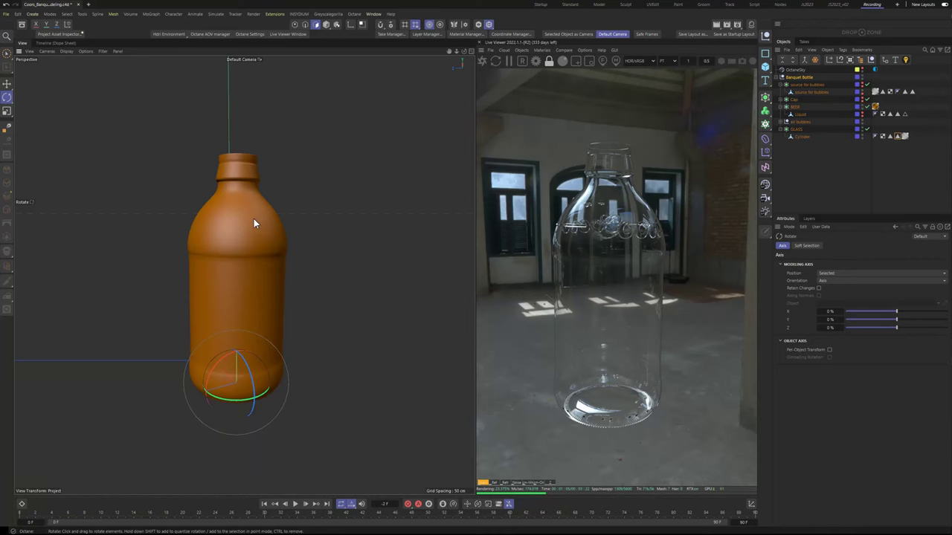
# In the Octane node graph view, limit the live render to a region around the logo
pyautogui.moveTo(253, 219); pyautogui.dragTo(252, 249)
pyautogui.scroll(6, 252, 249)
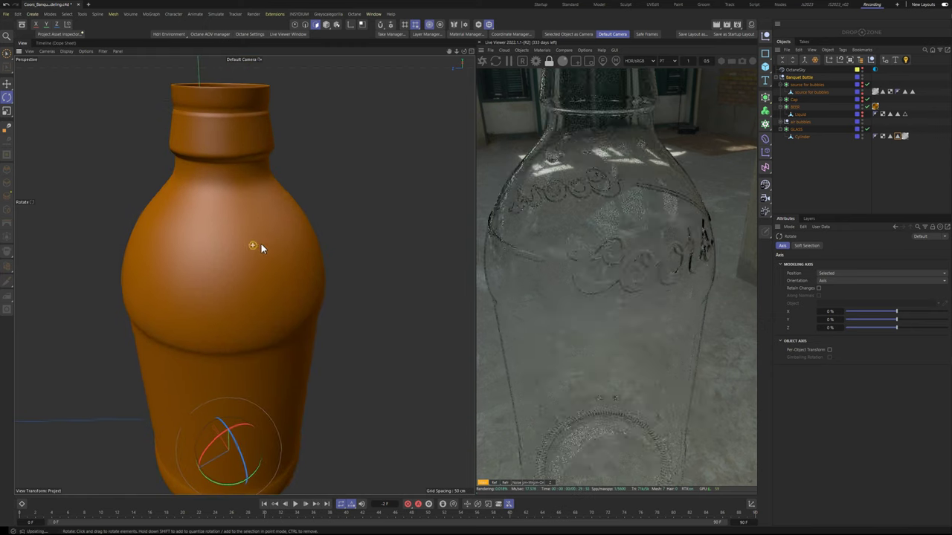
pyautogui.scroll(5, 260, 242)
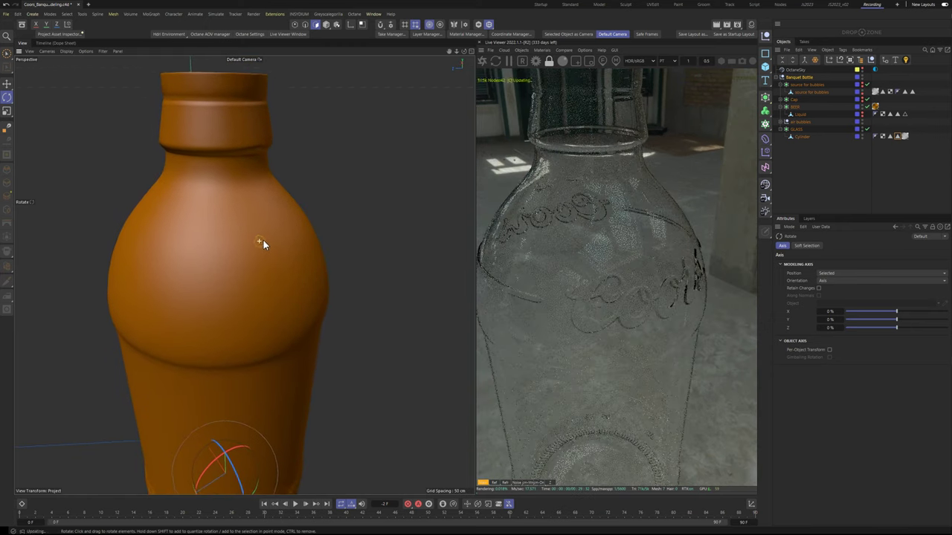
pyautogui.moveTo(265, 250); pyautogui.dragTo(267, 242)
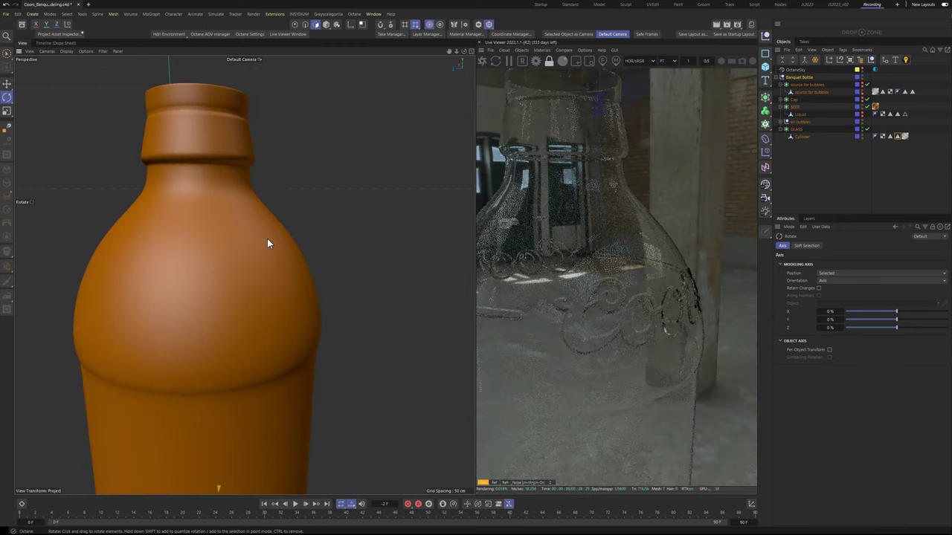
pyautogui.hotkey('shift', 'n')
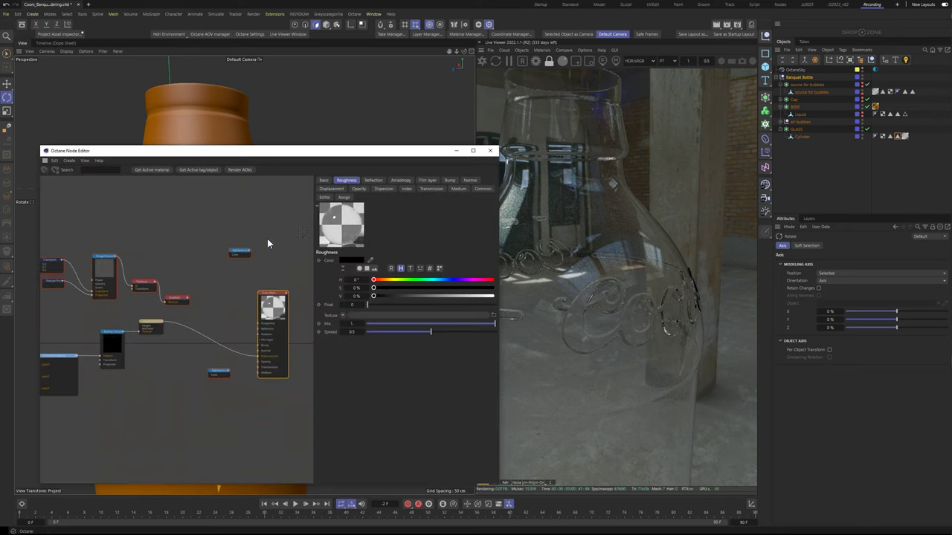
pyautogui.click(591, 63)
pyautogui.moveTo(548, 231); pyautogui.dragTo(739, 396)
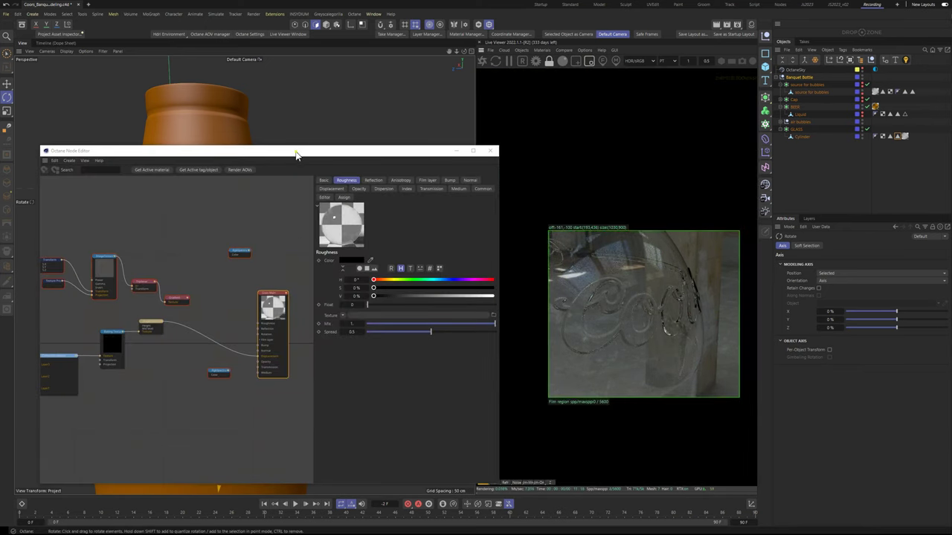
# Raise the Texture displacement node's Filter radius to soften the embossing
pyautogui.moveTo(308, 150); pyautogui.dragTo(284, 70)
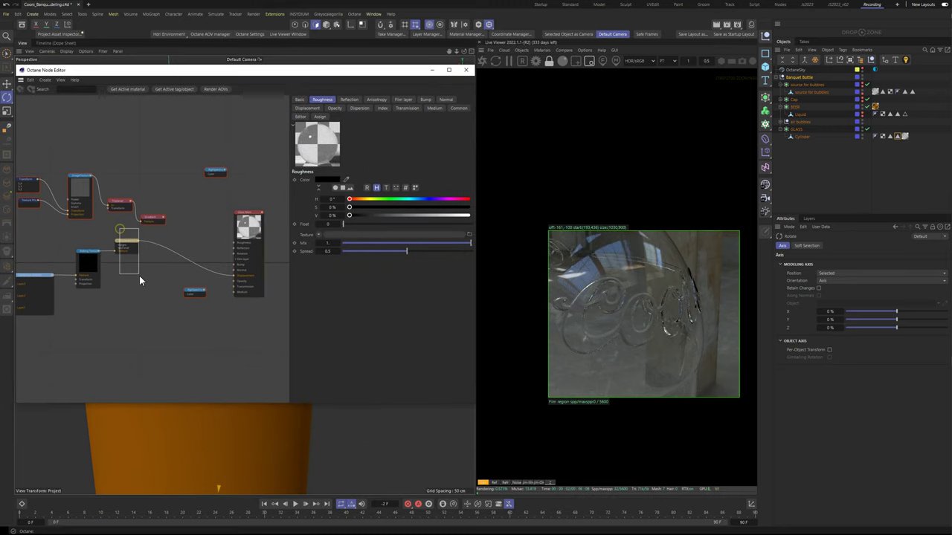
pyautogui.moveTo(139, 278); pyautogui.dragTo(140, 278)
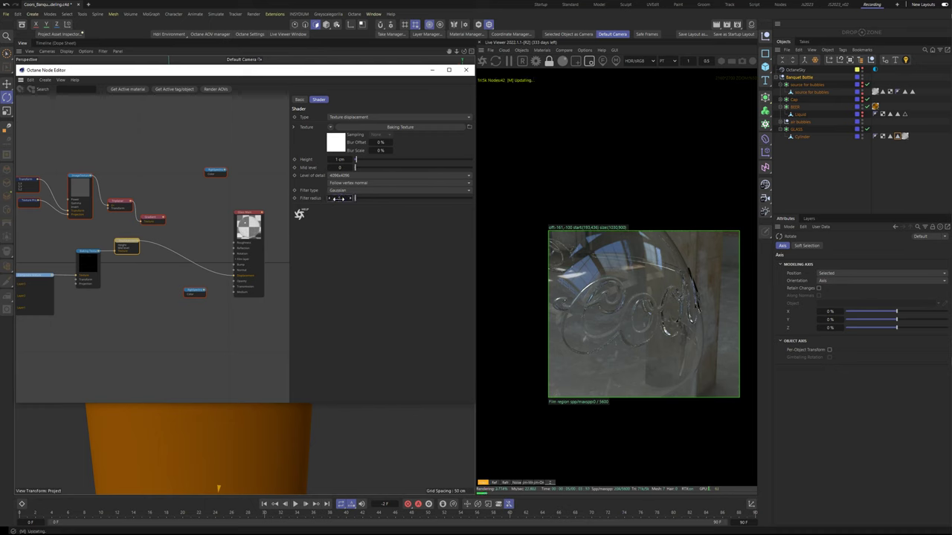
pyautogui.moveTo(337, 198); pyautogui.dragTo(339, 202)
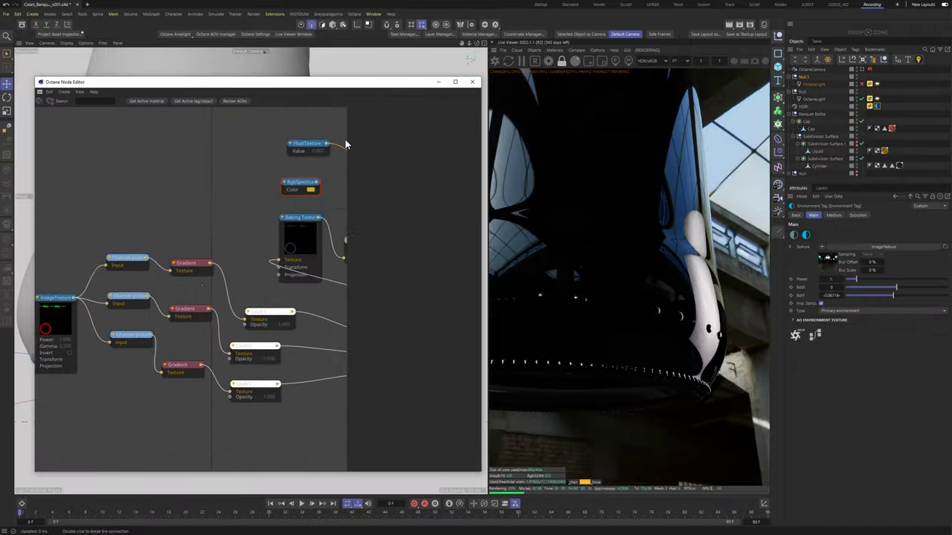
# Feed RgbSpectrum into Glass Main's Transmission and adjust environment RotY to show windows
pyautogui.click(175, 328)
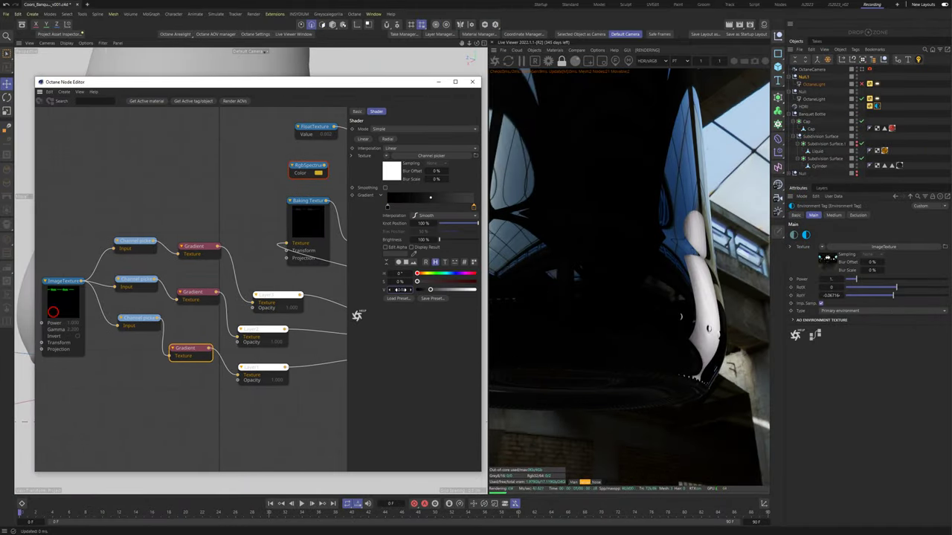
pyautogui.click(472, 81)
pyautogui.keyDown('alt'); pyautogui.moveTo(261, 289); pyautogui.dragTo(197, 334); pyautogui.keyUp('alt')
pyautogui.scroll(5, 224, 315)
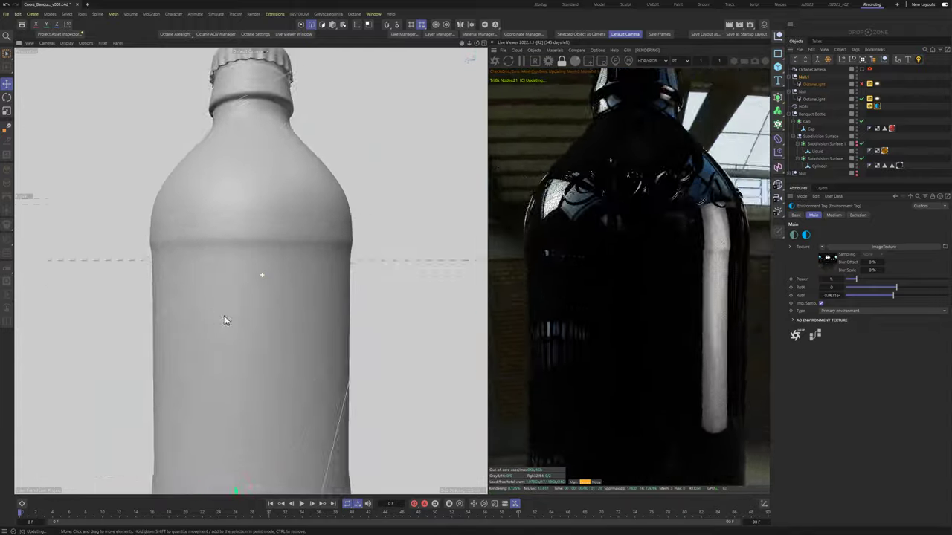
pyautogui.scroll(-8, 238, 344)
pyautogui.scroll(5, 322, 255)
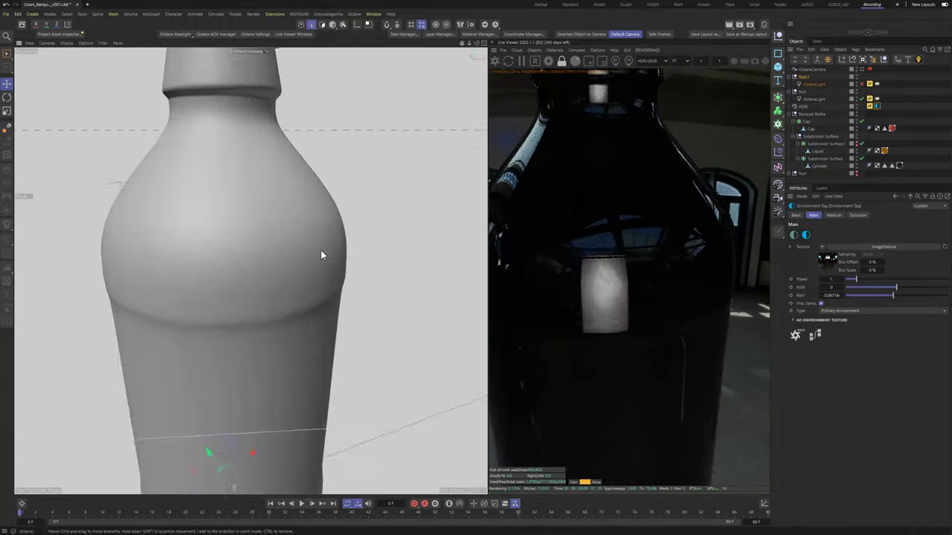
pyautogui.scroll(-4, 232, 259)
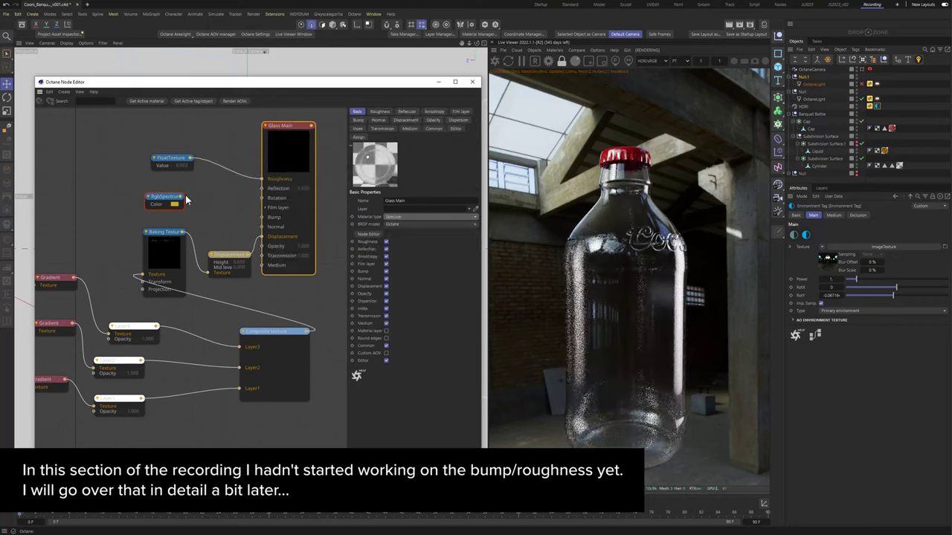
pyautogui.moveTo(184, 198); pyautogui.dragTo(260, 255)
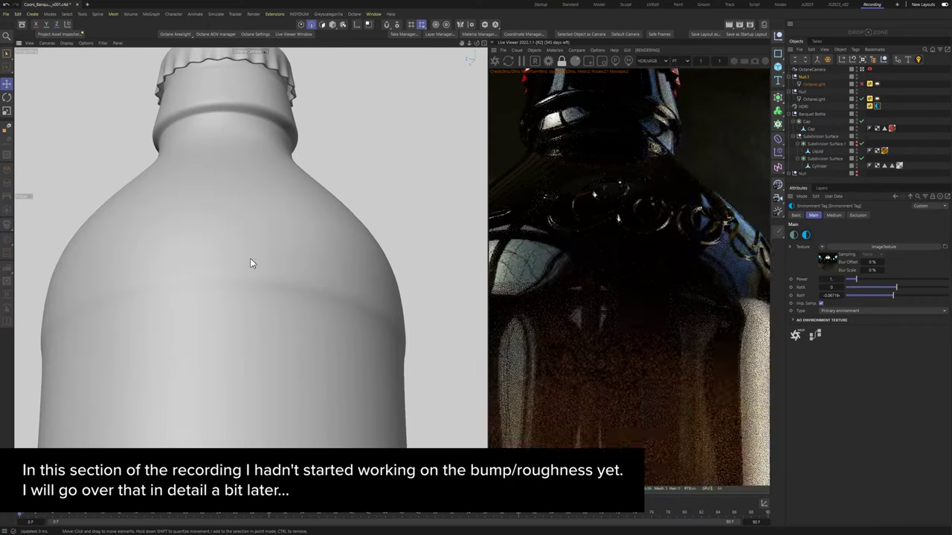
pyautogui.scroll(-4, 250, 258)
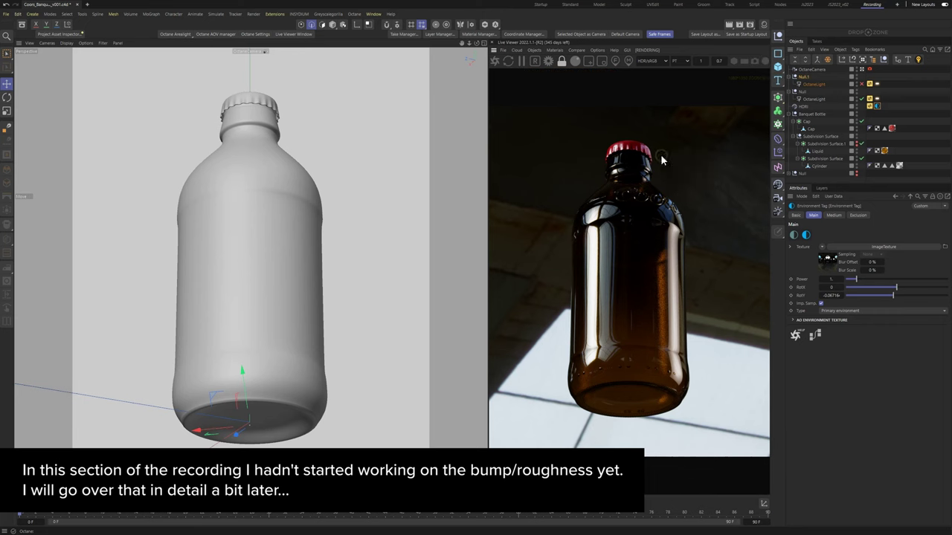
pyautogui.moveTo(893, 296); pyautogui.dragTo(897, 296)
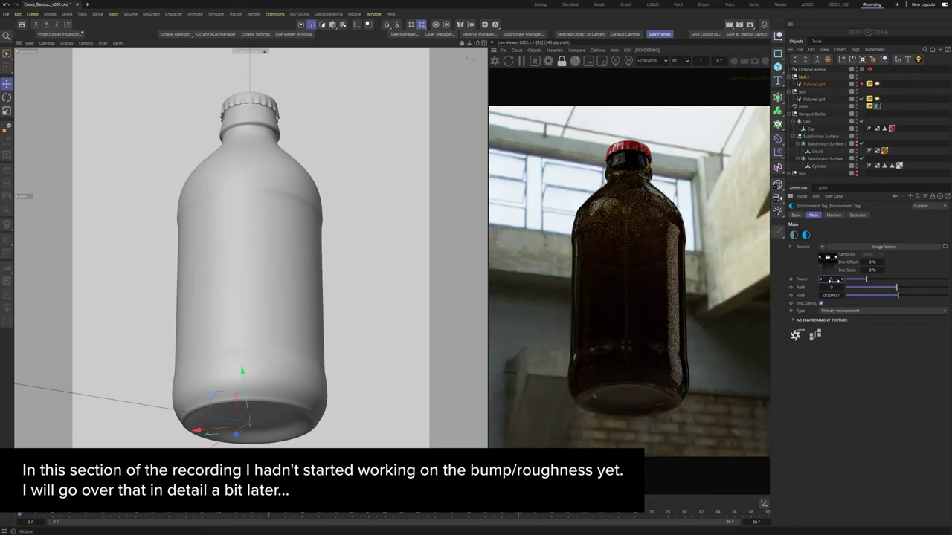